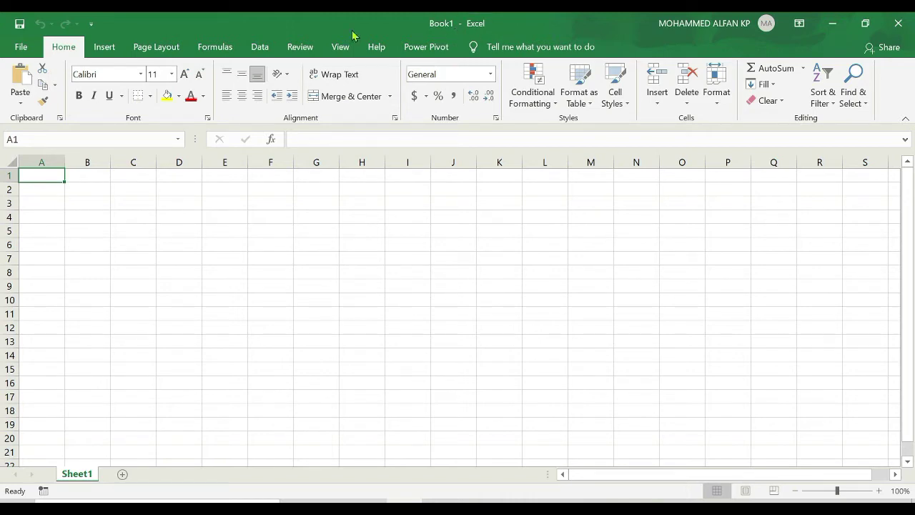
Use Save As to store the blank workbook on the Desktop under the name Lesson 1.
click(21, 47)
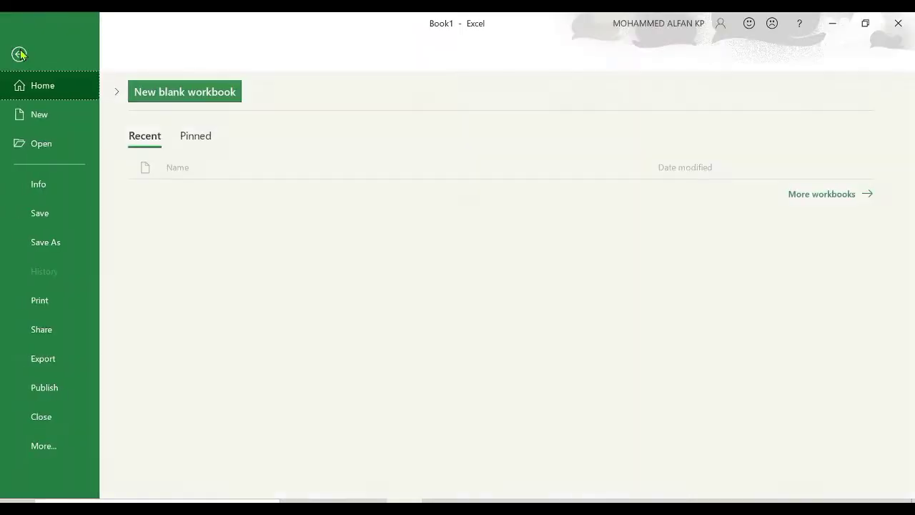
click(55, 244)
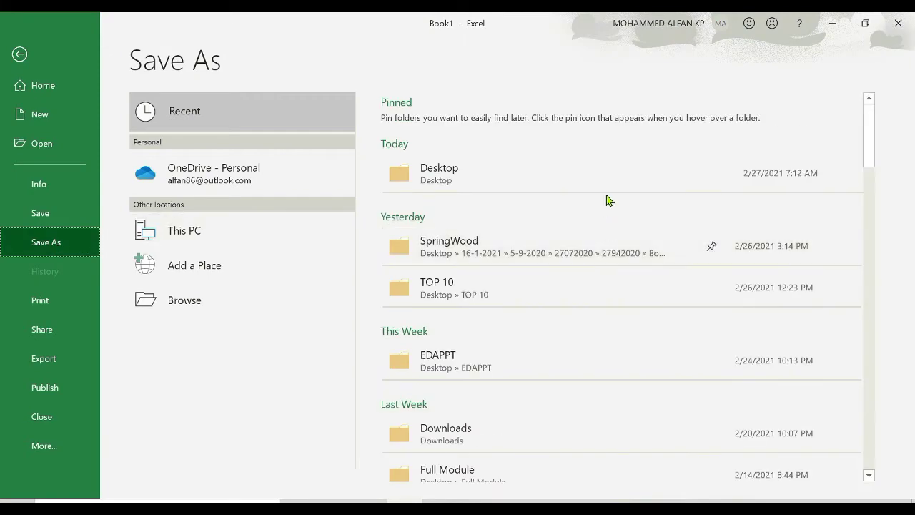
click(479, 188)
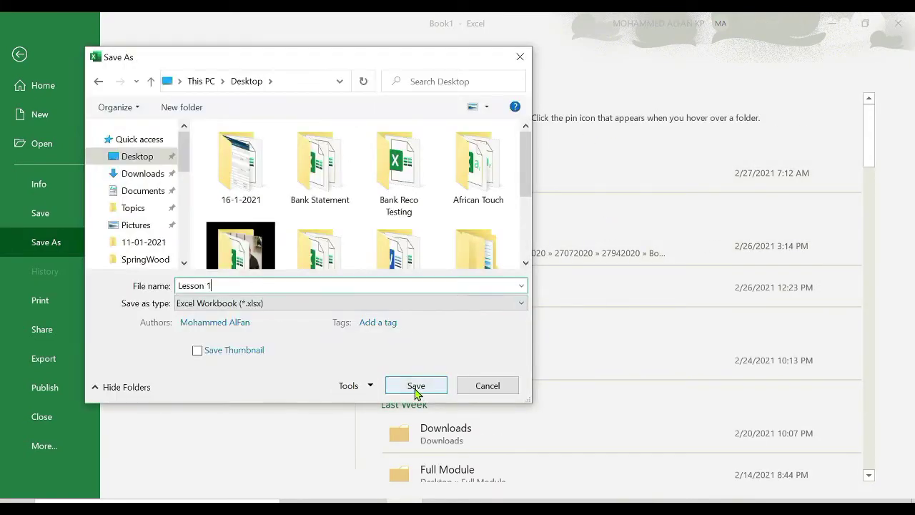
click(416, 386)
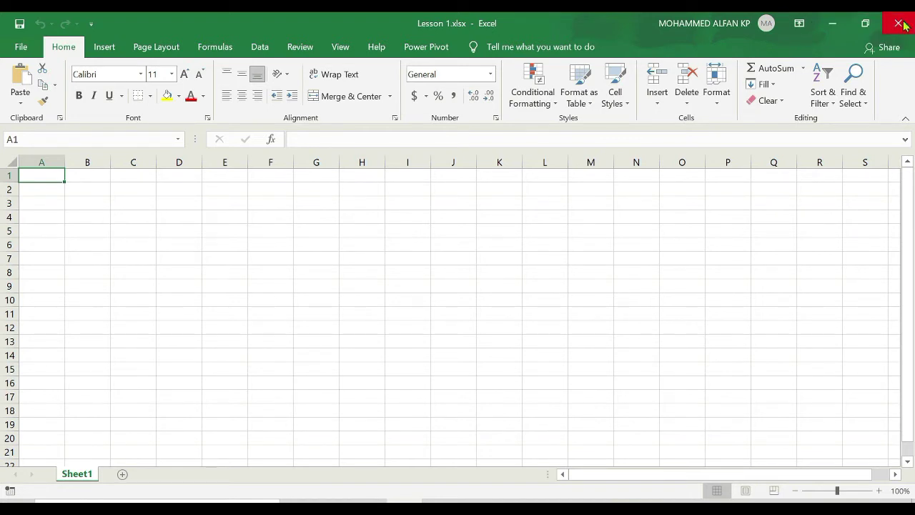
click(900, 24)
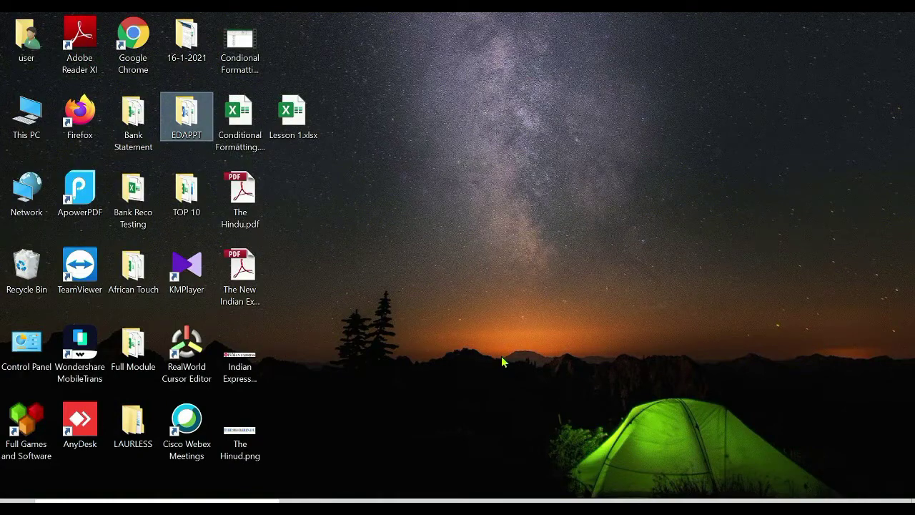
double_click(297, 120)
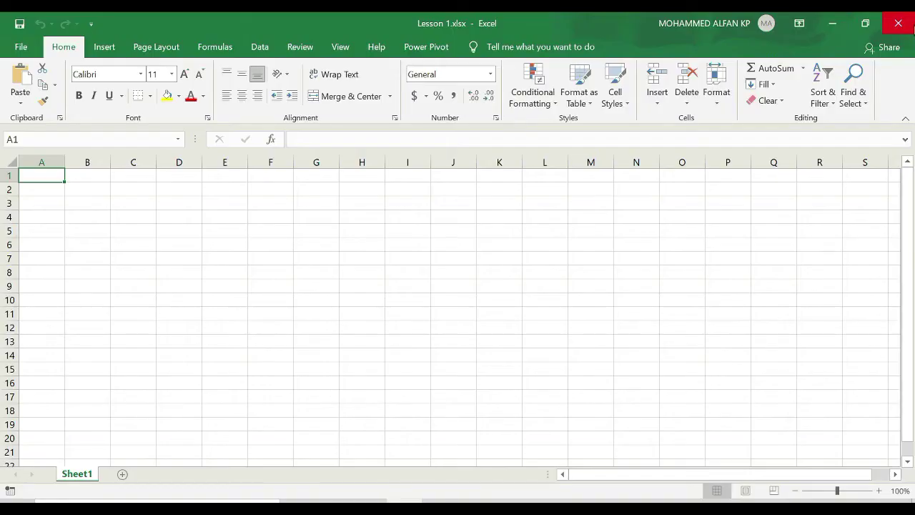
click(866, 24)
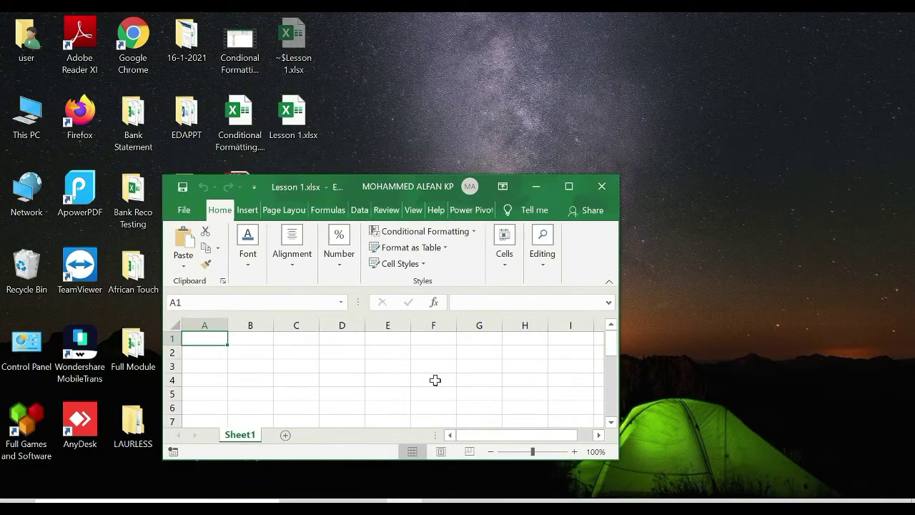
click(574, 188)
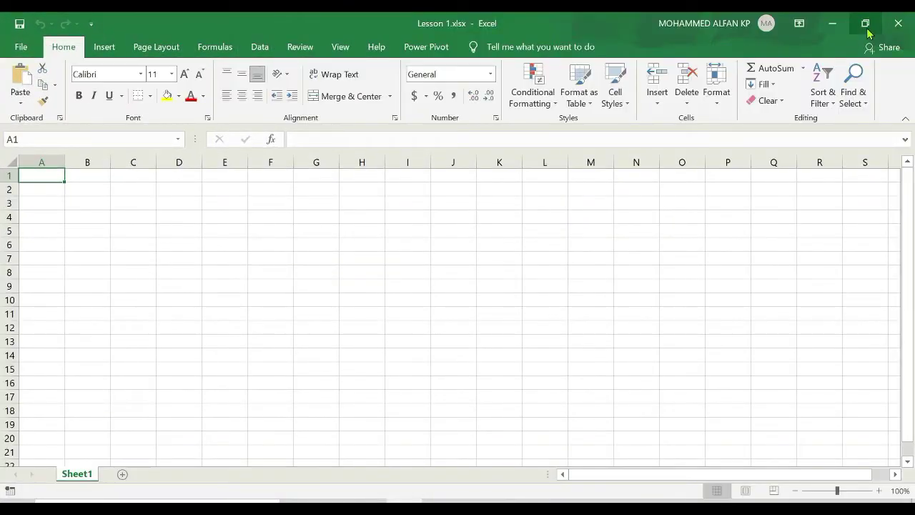
click(830, 28)
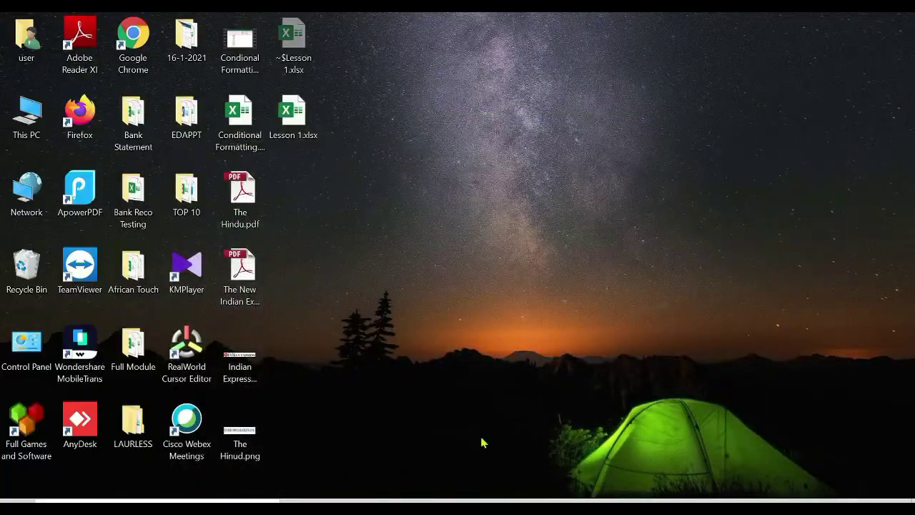
key(alt+Tab)
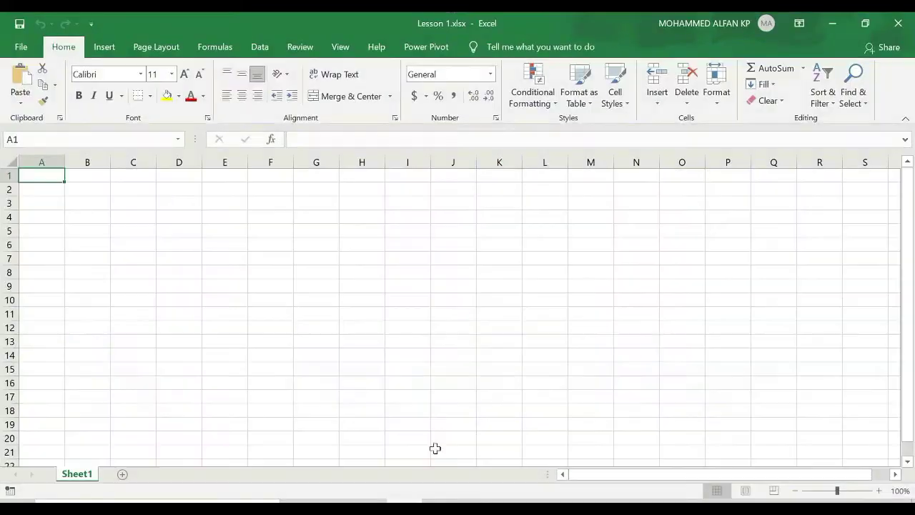
click(800, 25)
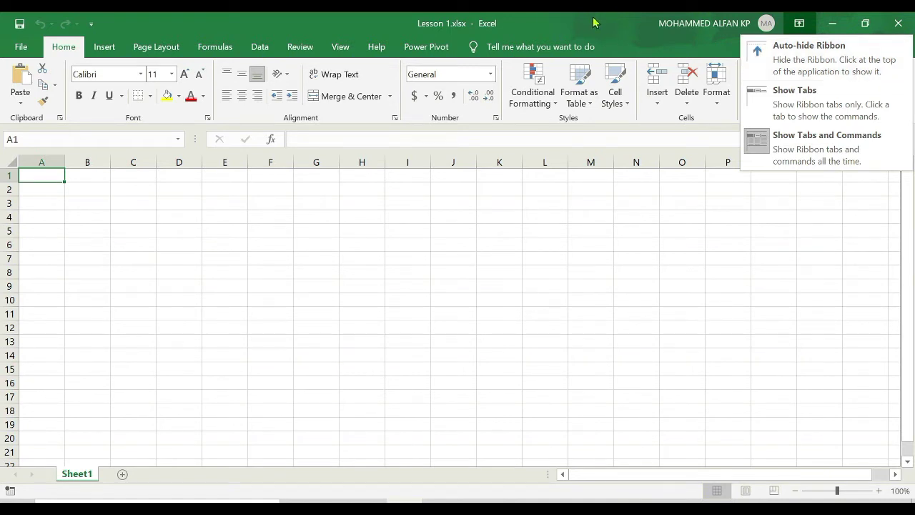
click(21, 52)
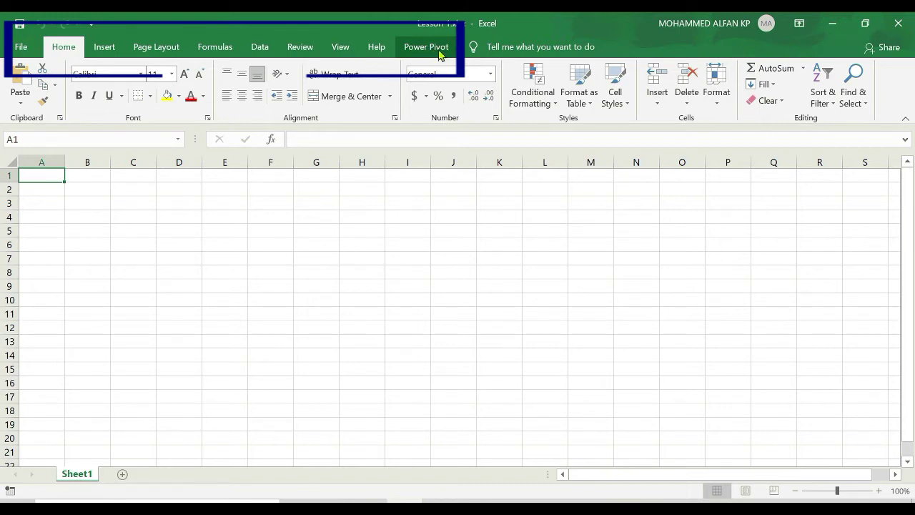
click(105, 46)
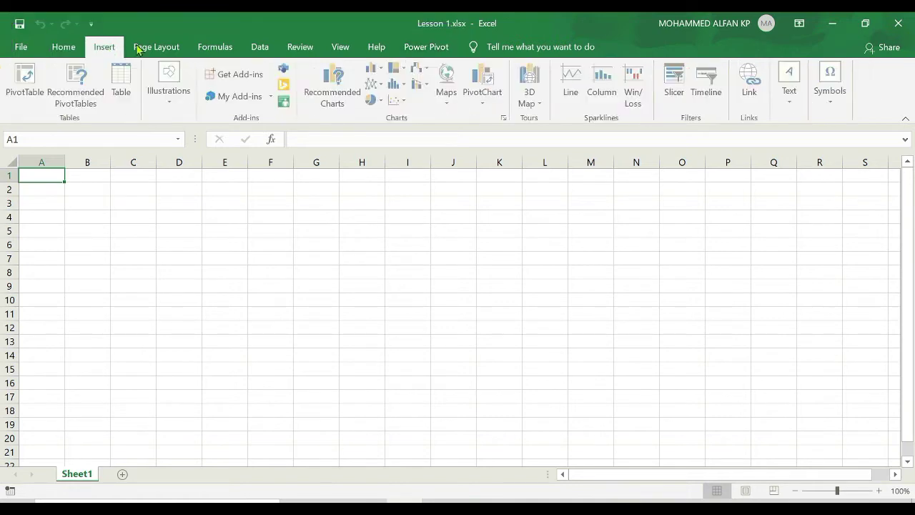
click(154, 47)
click(215, 47)
click(259, 47)
click(301, 47)
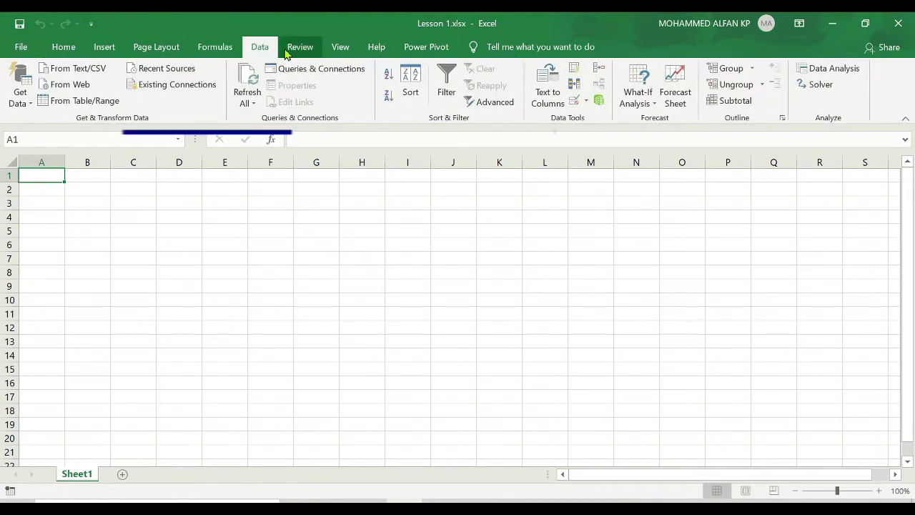
click(63, 50)
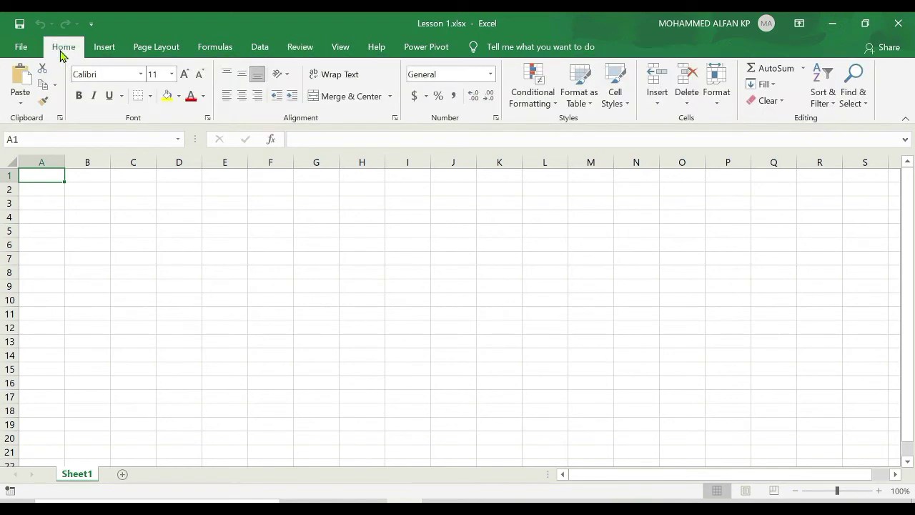
click(800, 24)
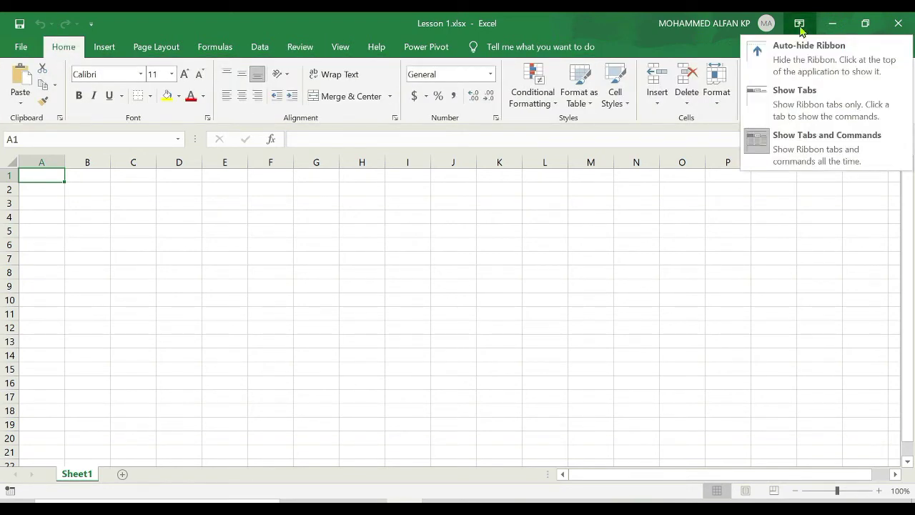
click(818, 61)
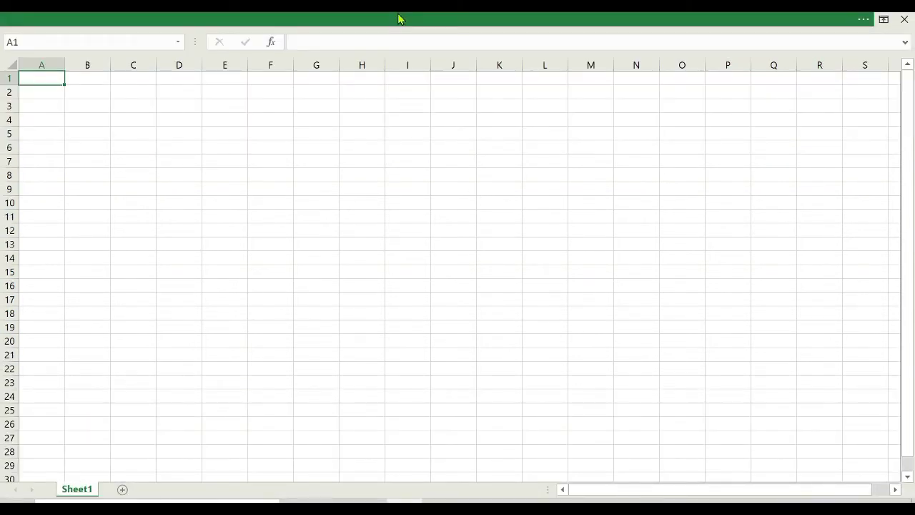
click(884, 19)
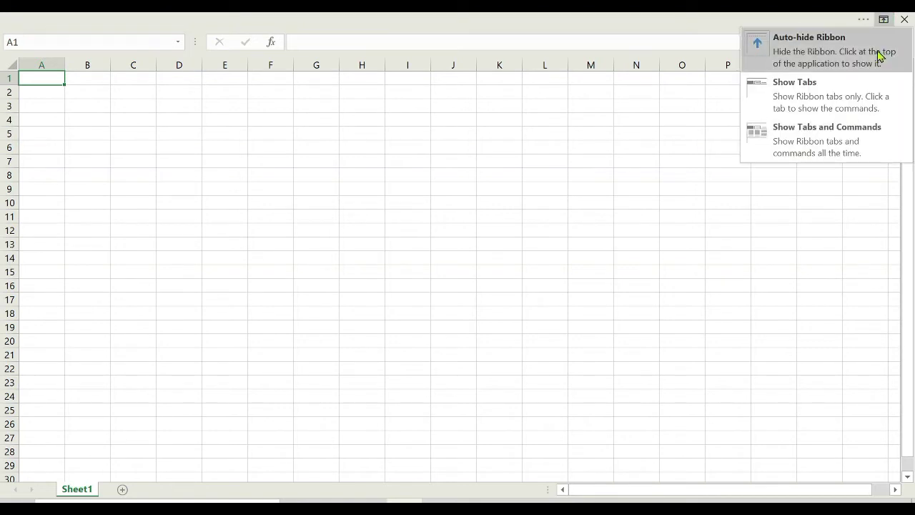
click(837, 150)
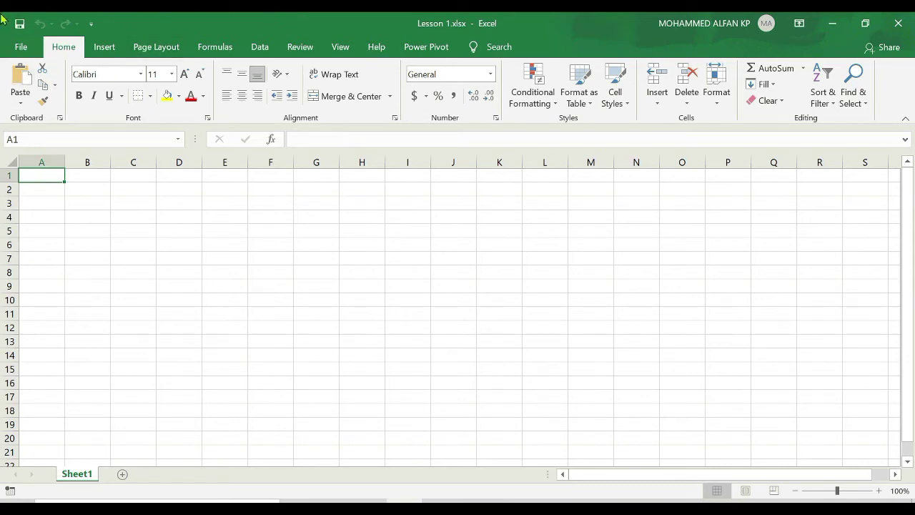
click(20, 49)
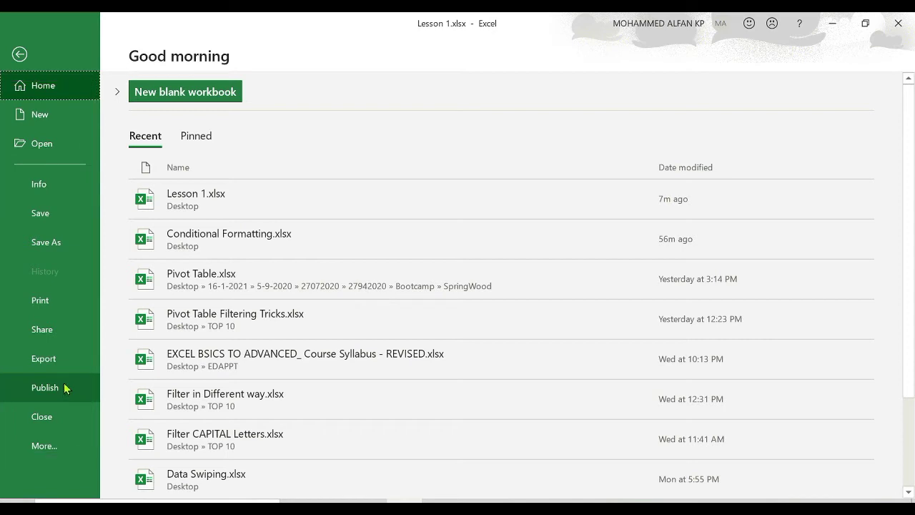
click(21, 55)
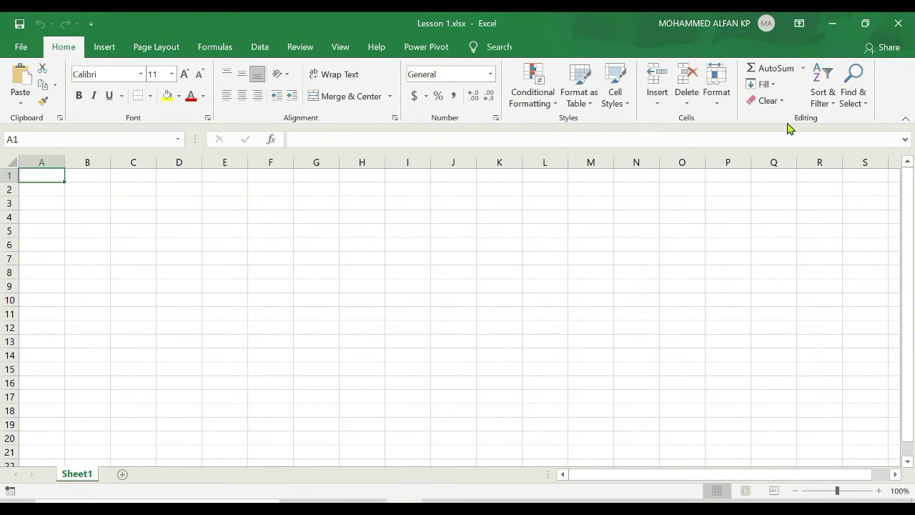
Show the Insert ribbon commands above the empty Sheet1.
click(104, 49)
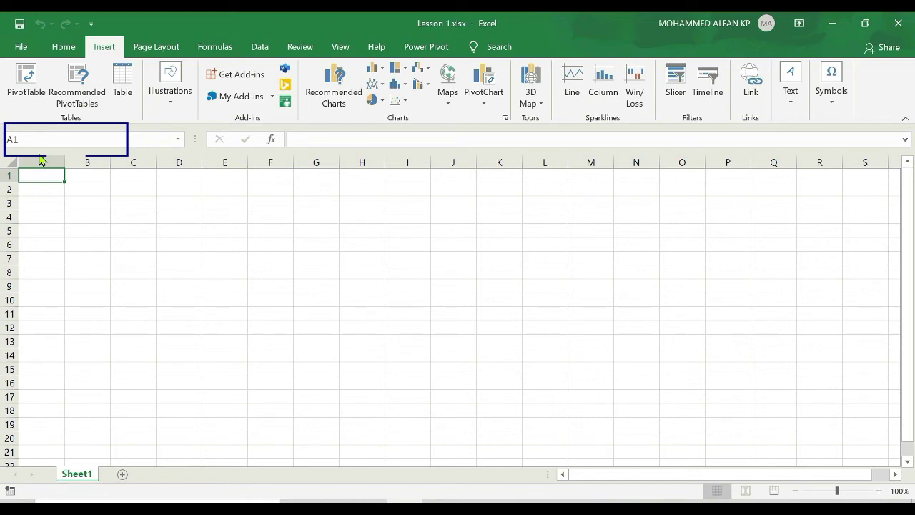
Select cell F3 to display its address, then make H1 the active cell.
click(269, 207)
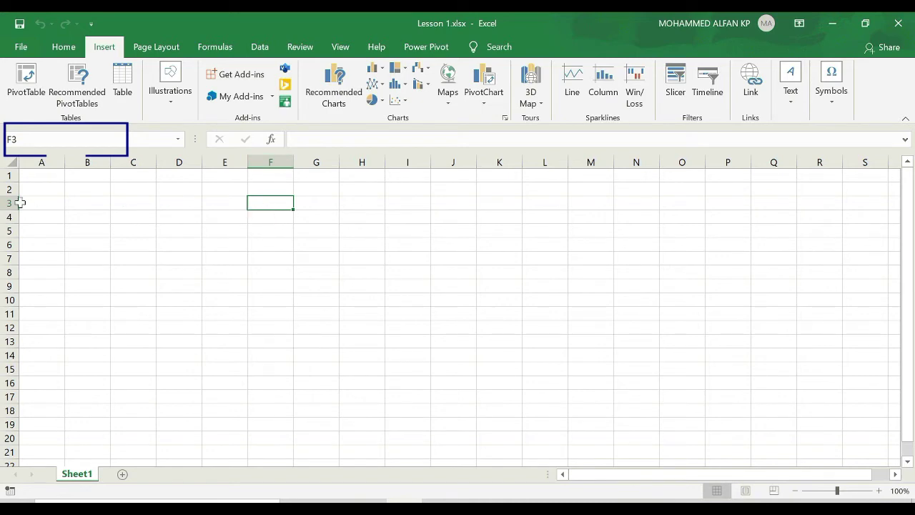
click(373, 179)
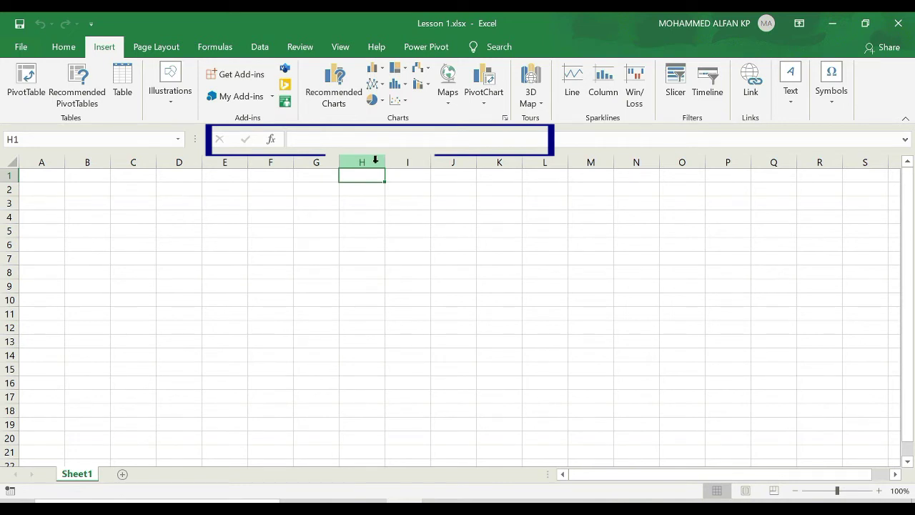
Enter 'Lets Leran Excel' in cell H1.
click(324, 138)
text(Lets)
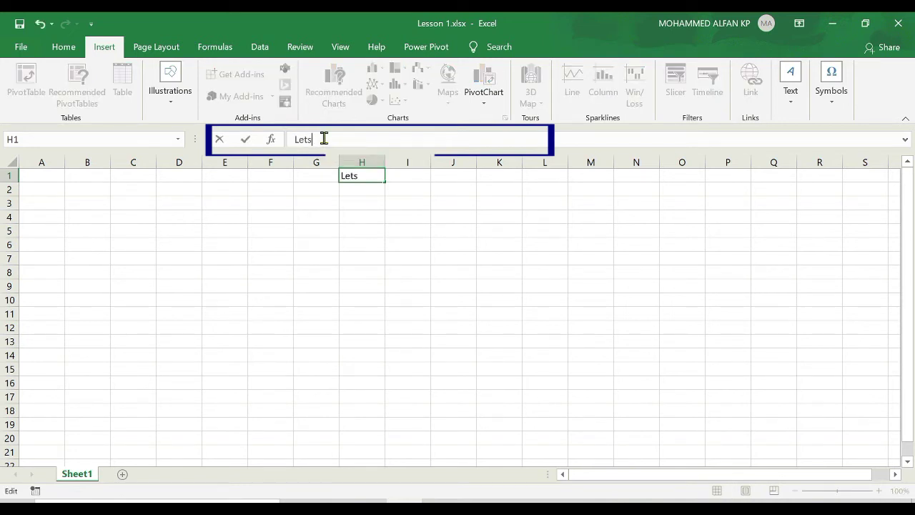
text( Leran Excel)
key(Return)
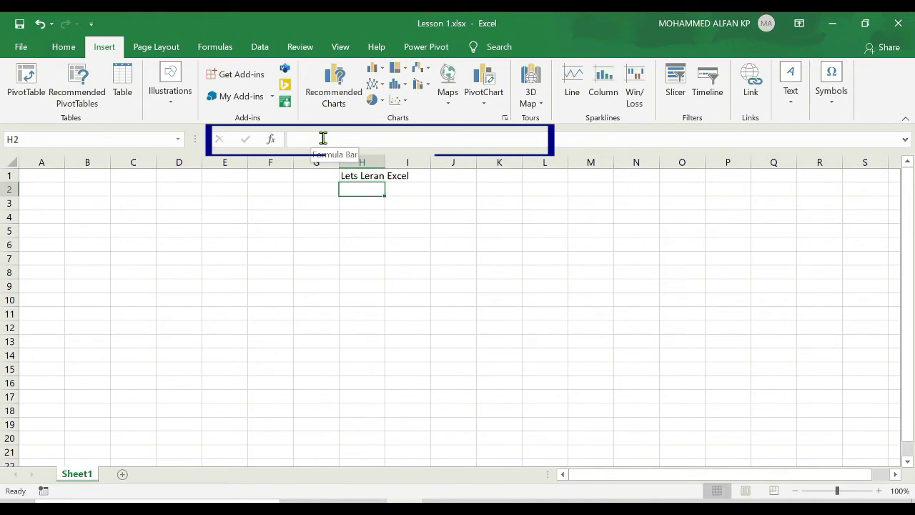
click(376, 177)
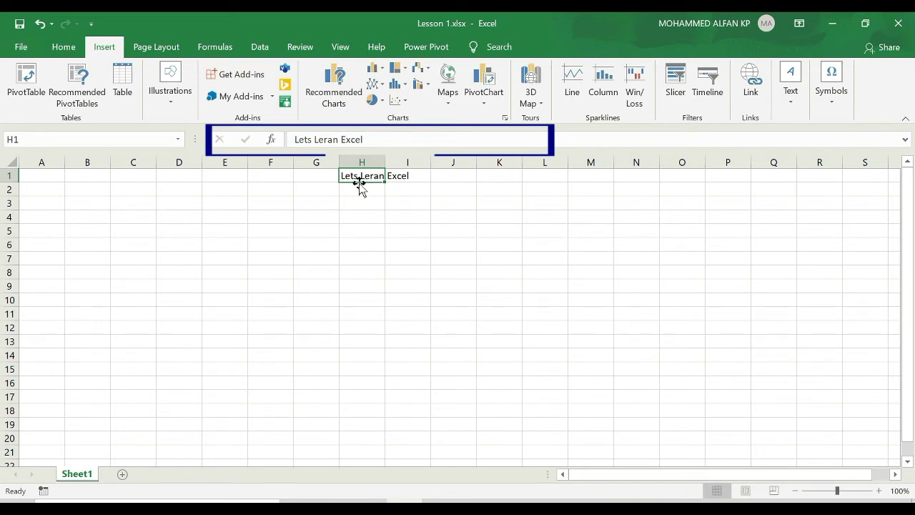
Enter 'Excel is best' in M3, then edit it in the formula bar to 'Excel is awsome'.
click(588, 204)
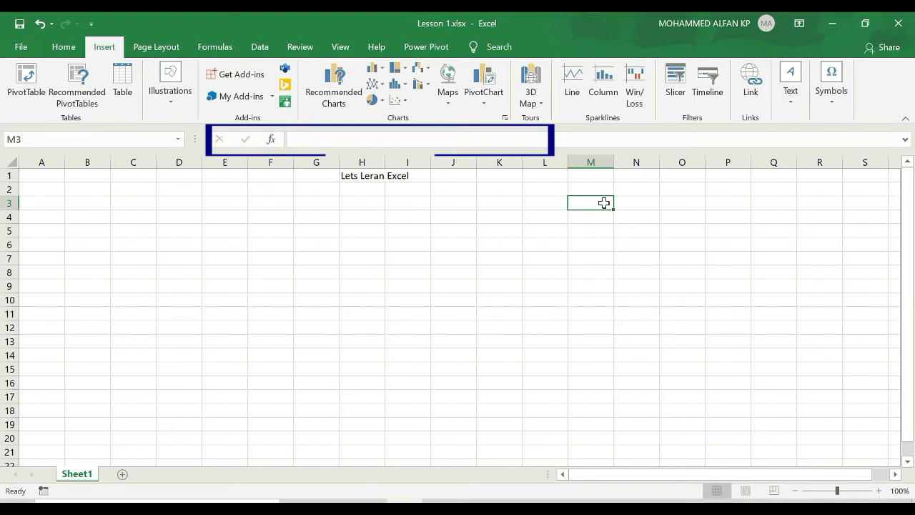
text(Exce)
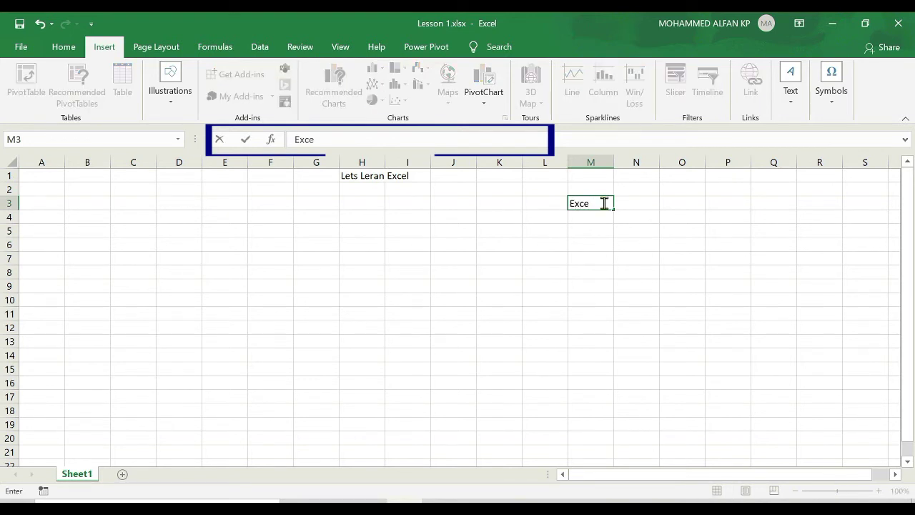
text(l is best)
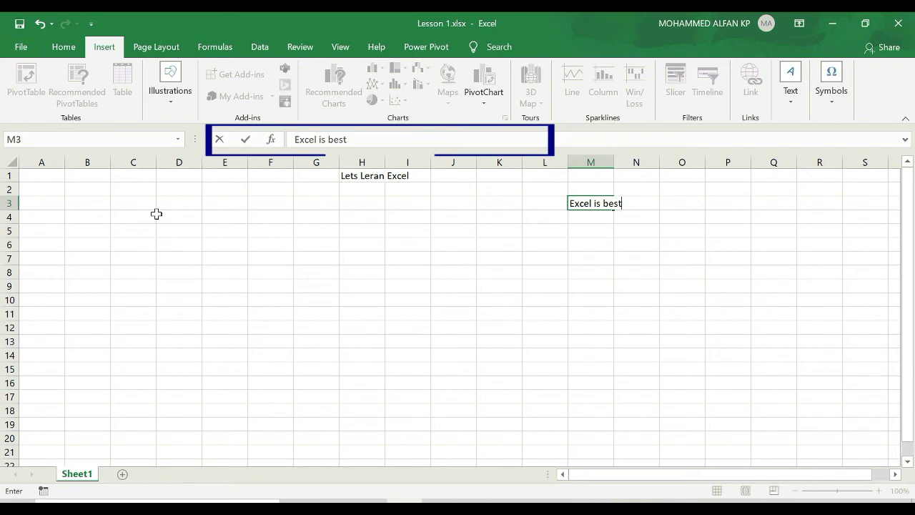
key(Return)
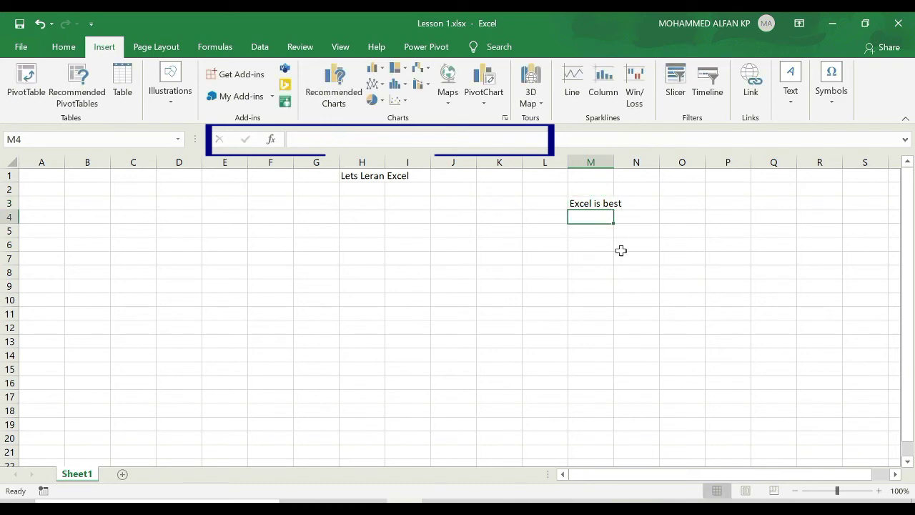
click(594, 203)
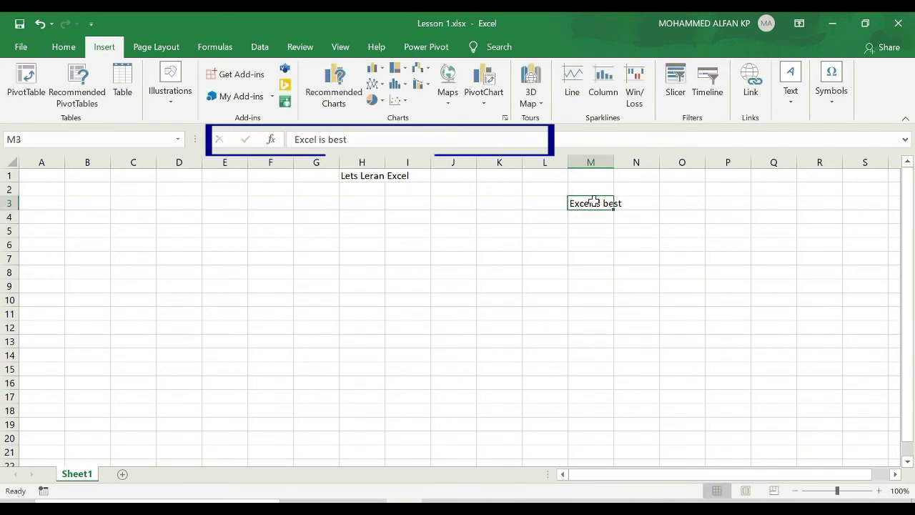
click(366, 139)
key(BackSpace)
key(BackSpace)
key(BackSpace)
key(BackSpace)
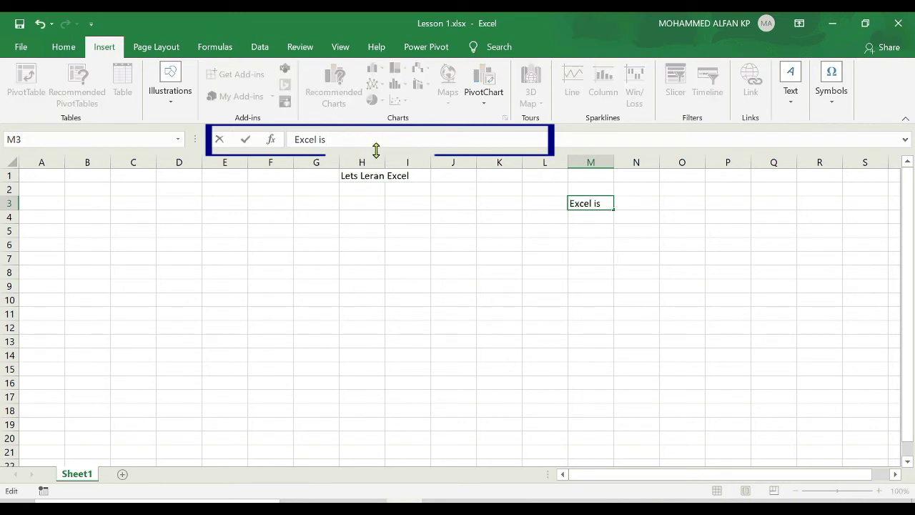
text(awsome)
key(Return)
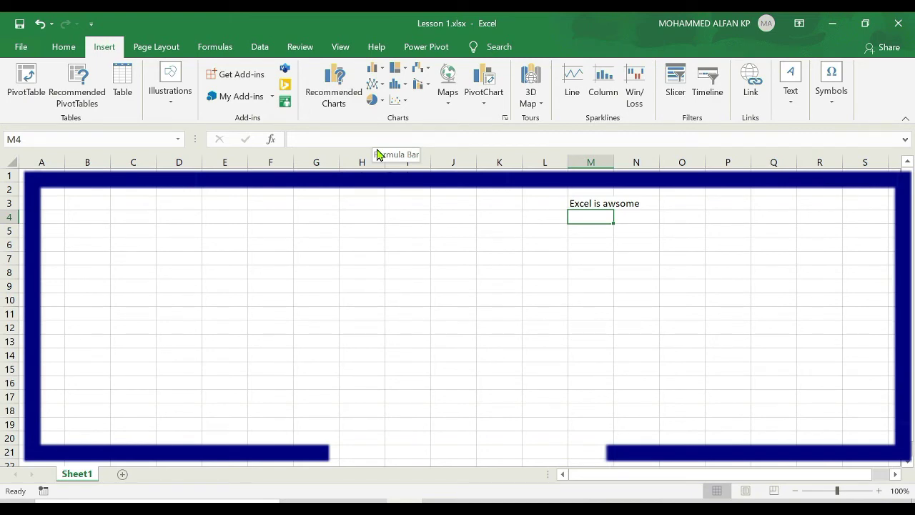
click(270, 163)
click(133, 162)
click(42, 162)
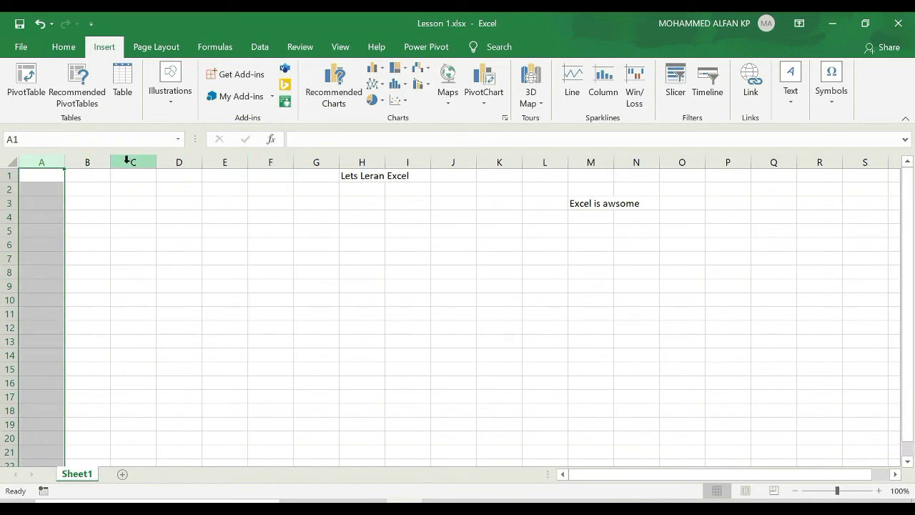
click(470, 244)
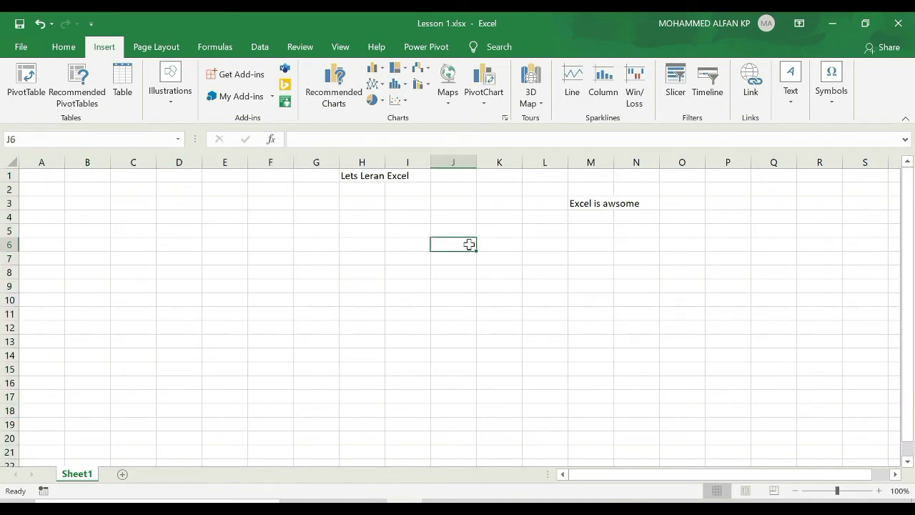
key(ctrl+shift+Right)
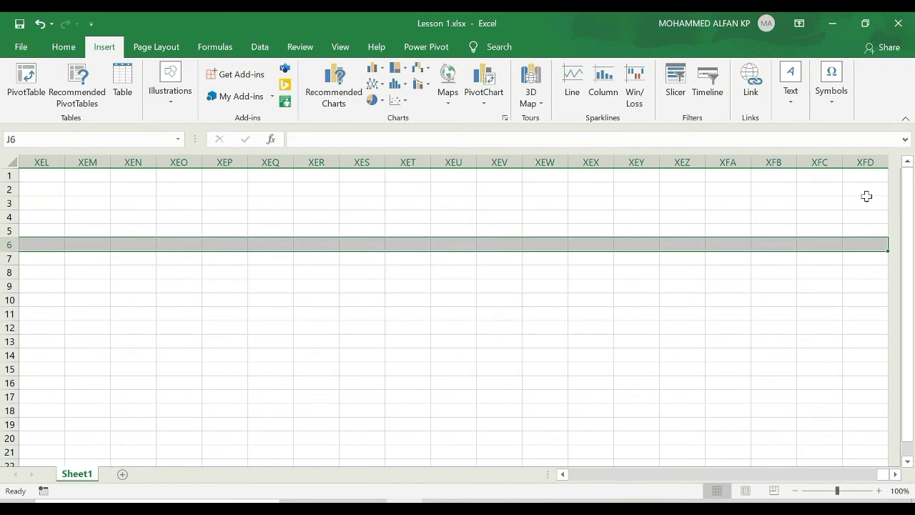
click(867, 201)
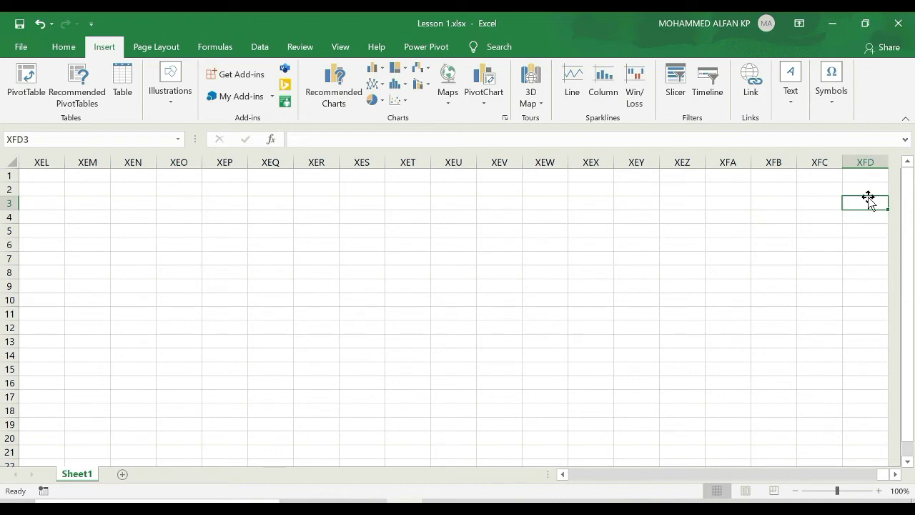
key(shift+space)
key(Home)
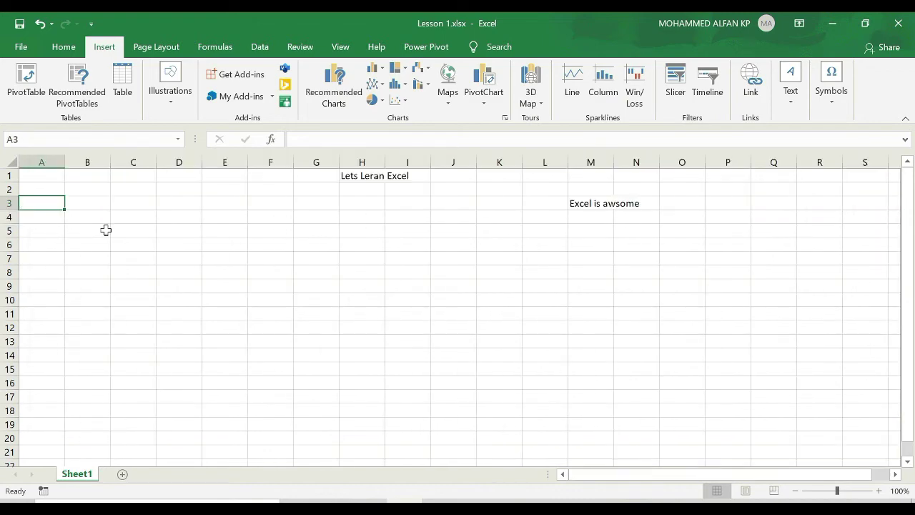
click(40, 227)
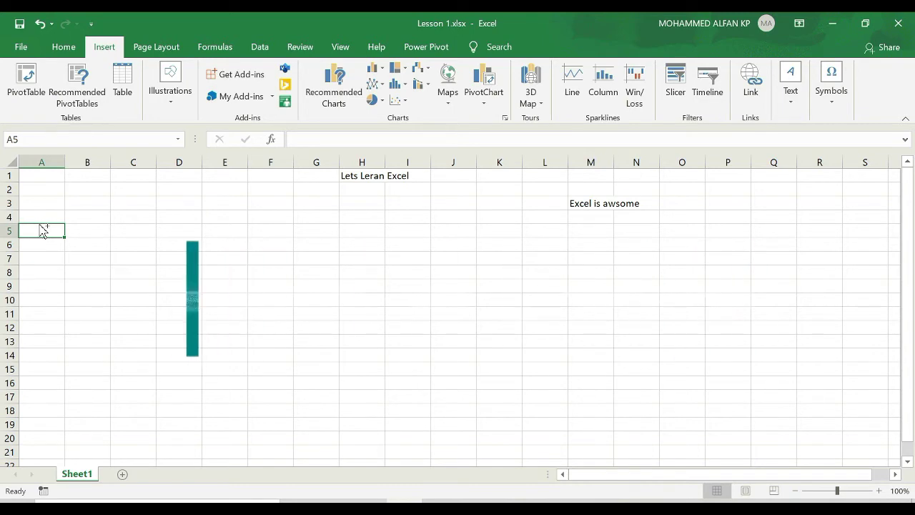
key(ctrl+shift+Down)
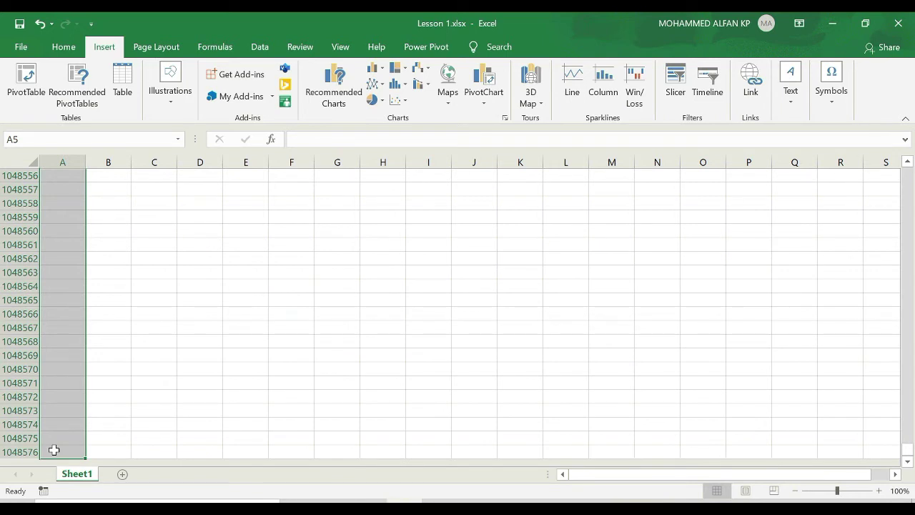
click(55, 451)
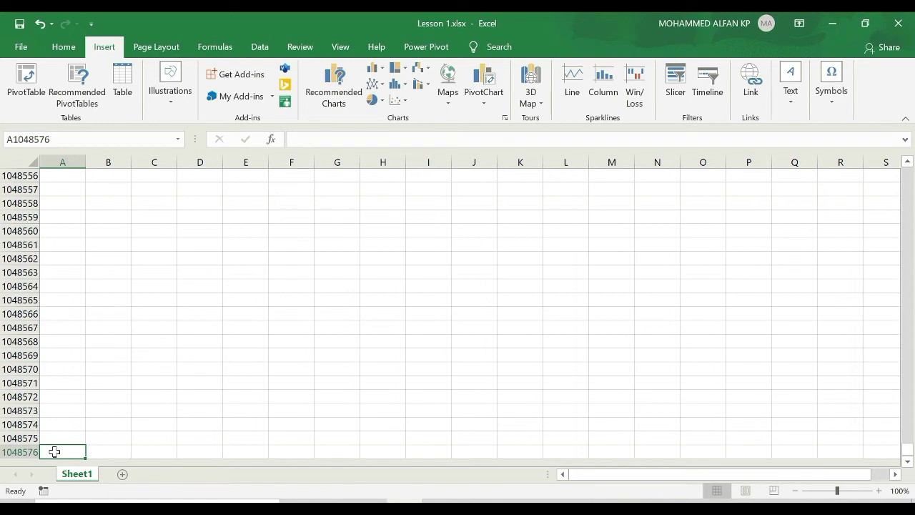
key(ctrl+Home)
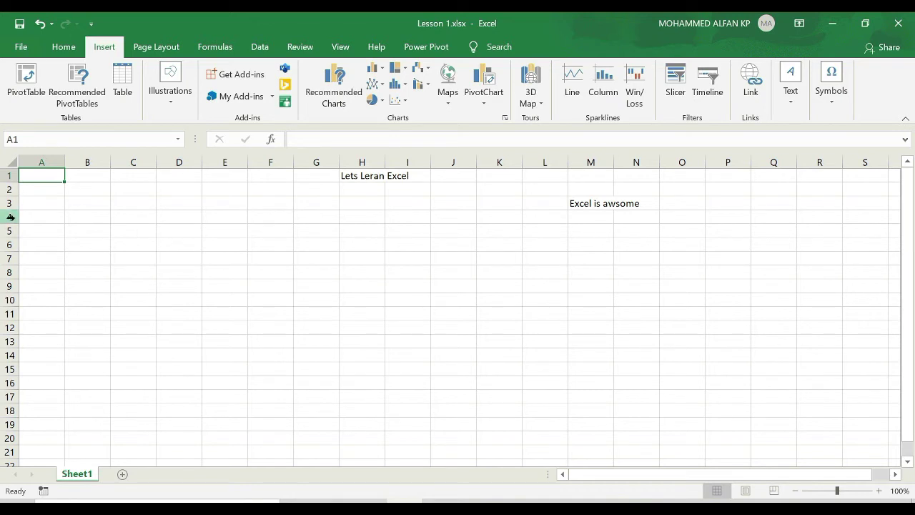
click(144, 259)
click(304, 285)
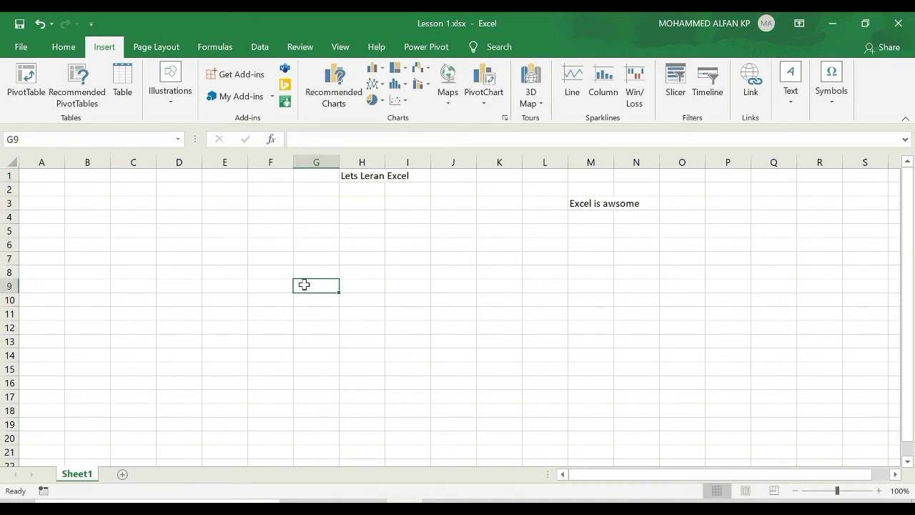
click(215, 230)
click(192, 234)
click(368, 269)
click(284, 229)
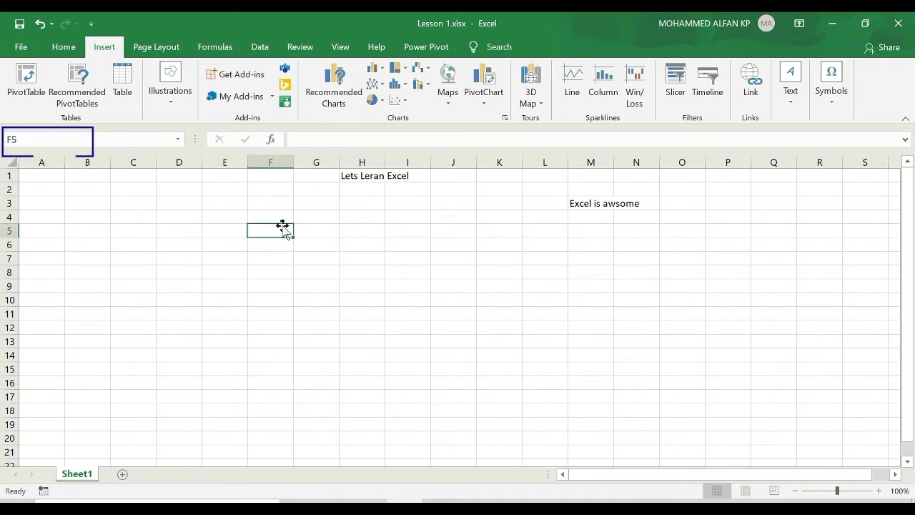
click(403, 287)
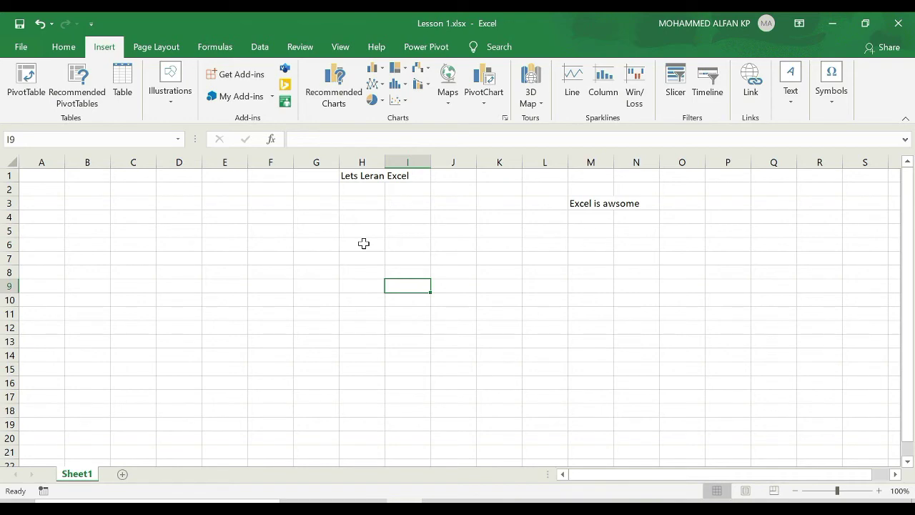
click(362, 272)
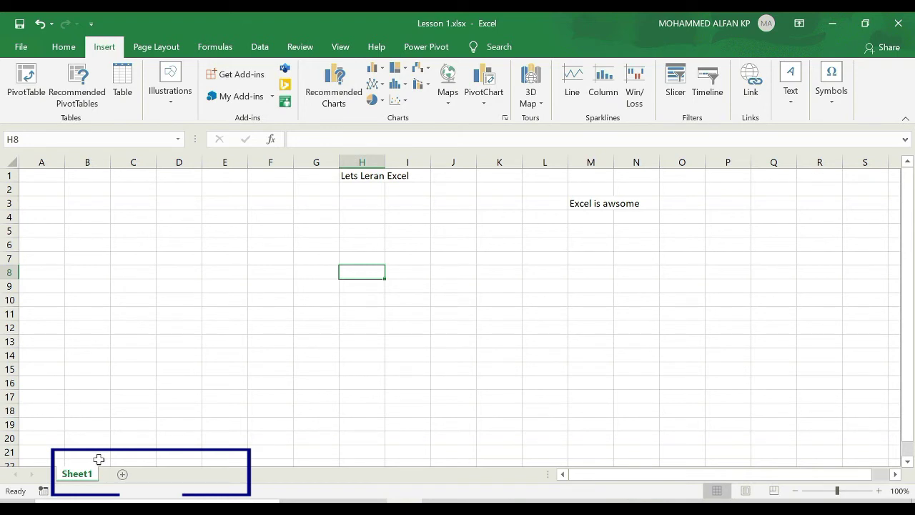
Add two new blank sheets, Sheet2 and Sheet3, beside Sheet1.
click(122, 475)
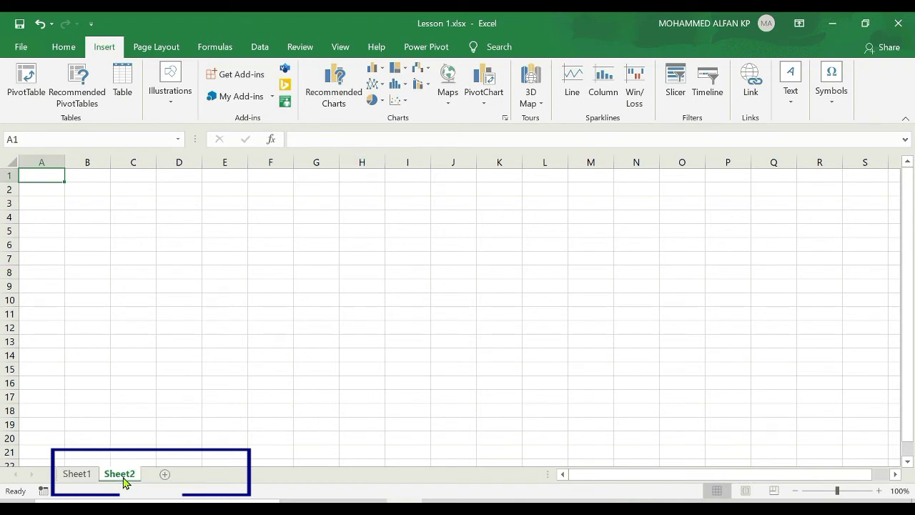
click(165, 476)
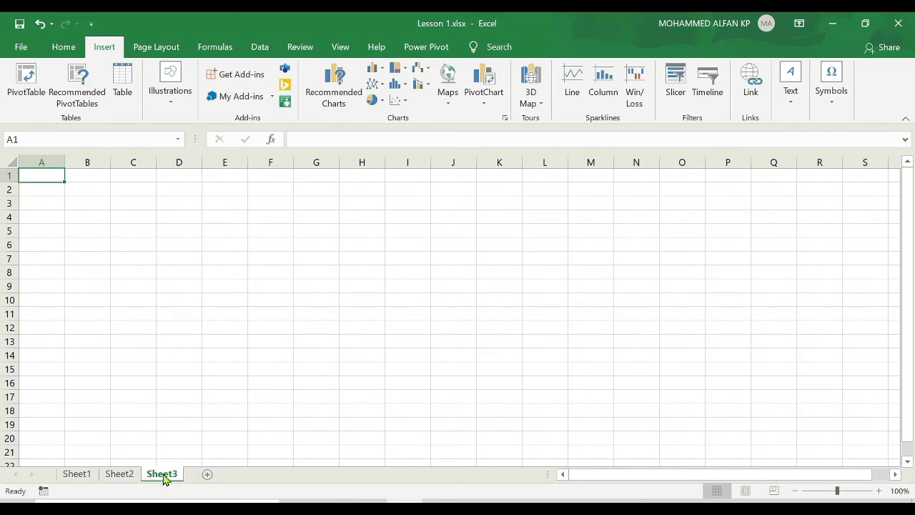
Delete Sheet3 and rename Sheet1 to 'My Learning'.
right_click(164, 477)
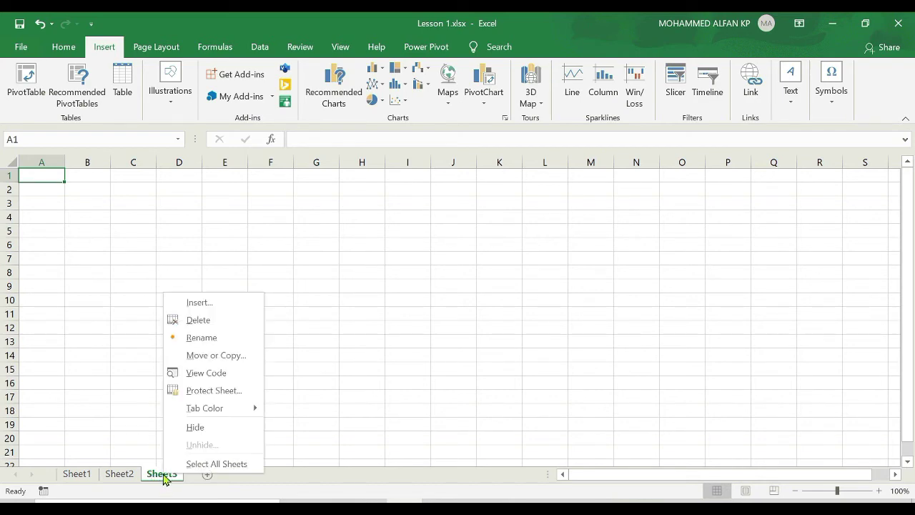
click(239, 323)
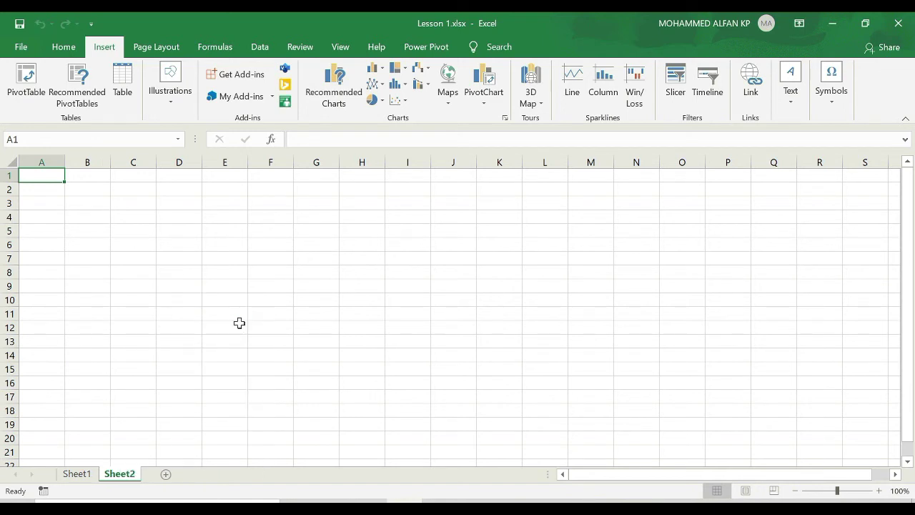
double_click(82, 476)
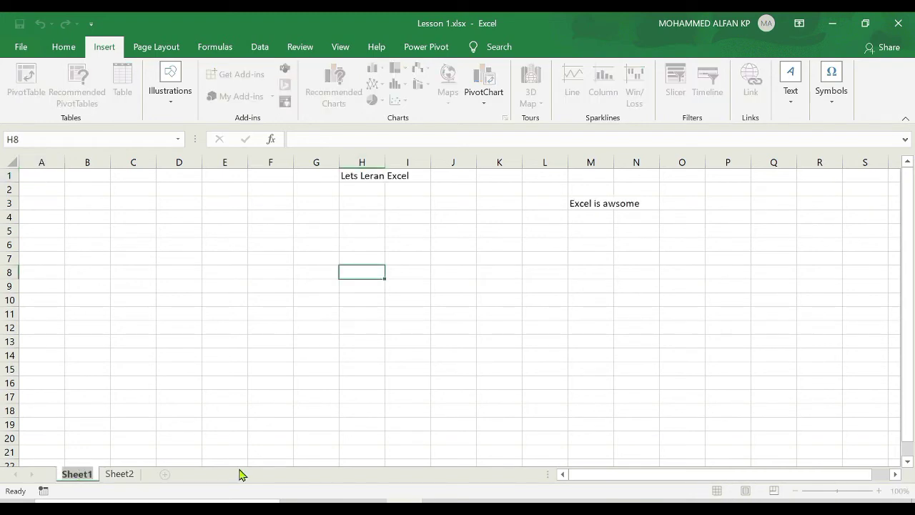
text(My)
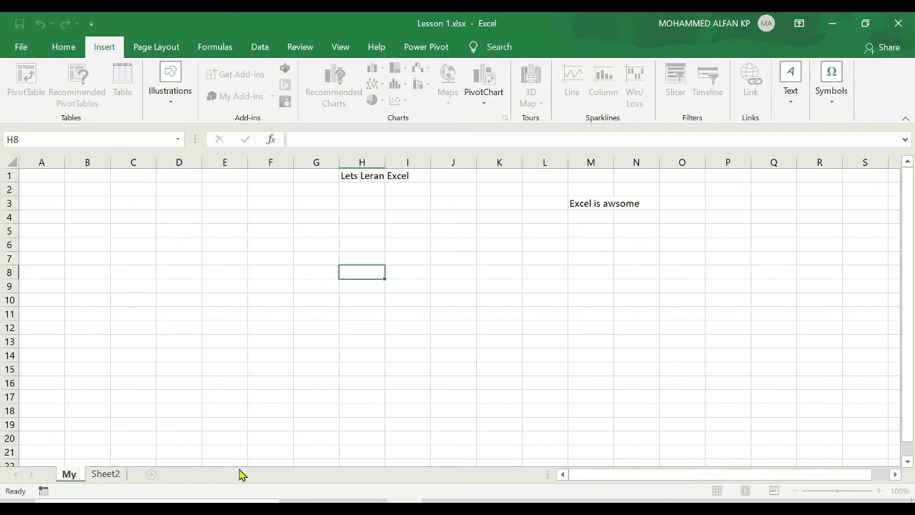
text( Learning)
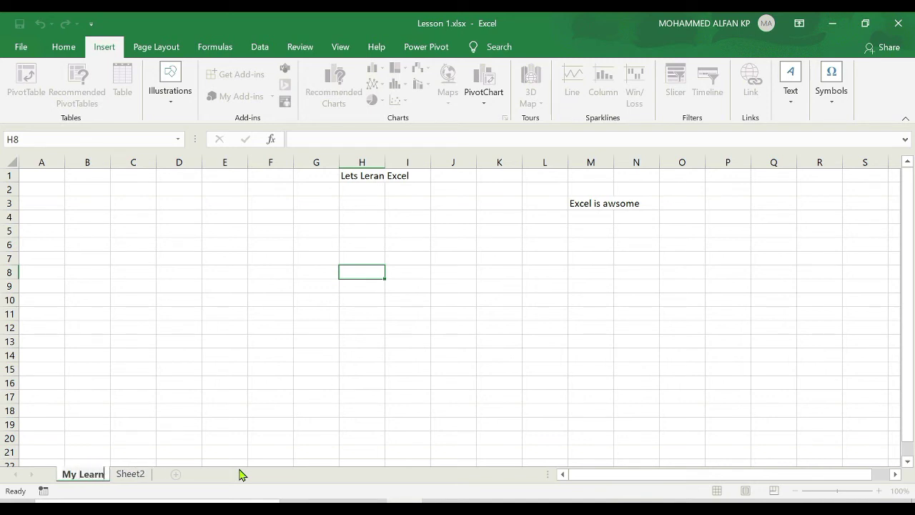
click(230, 398)
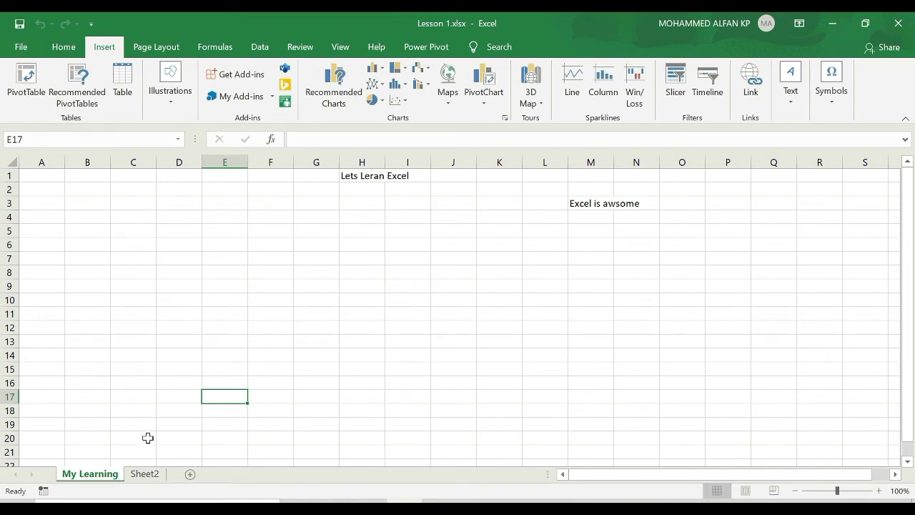
Start renaming Sheet2 to 'abc', then cancel so it stays Sheet2.
double_click(149, 477)
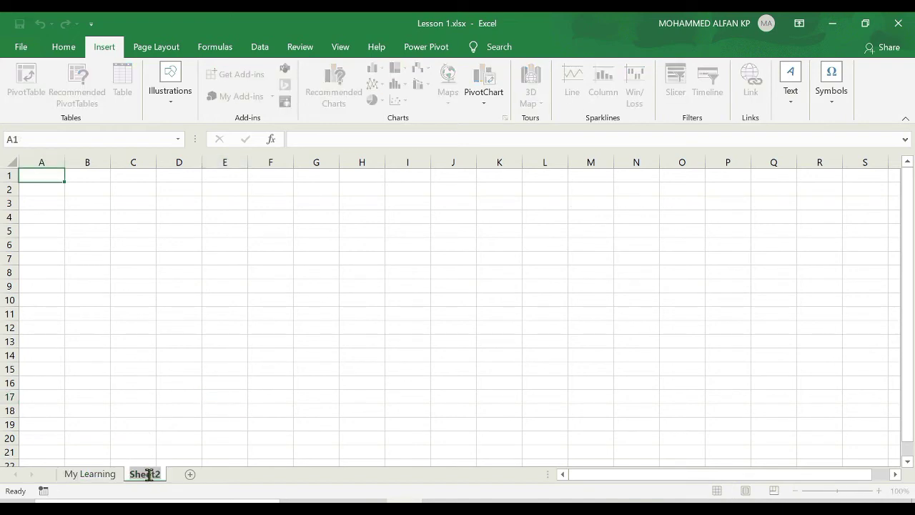
text(abc)
key(Escape)
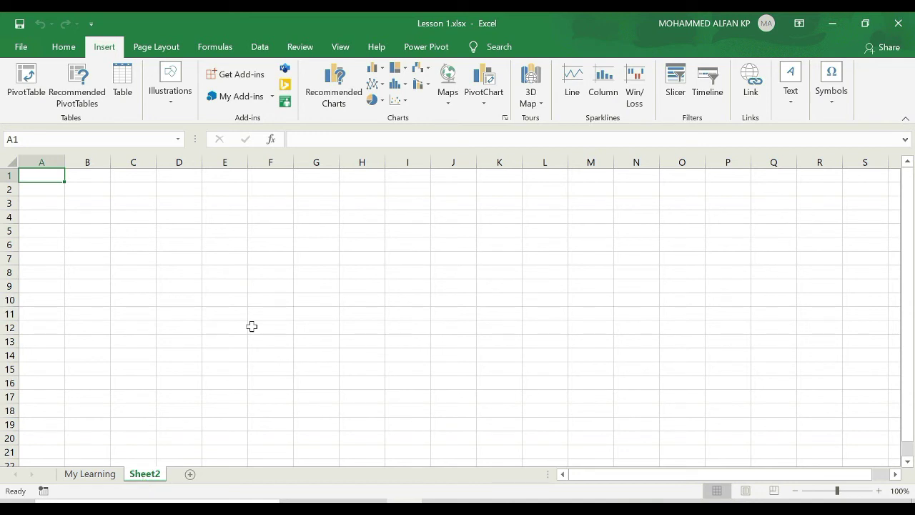
Add nine more blank sheets after Sheet2.
click(190, 474)
click(235, 476)
click(276, 476)
click(318, 475)
click(360, 475)
click(404, 475)
click(444, 476)
click(491, 475)
click(531, 475)
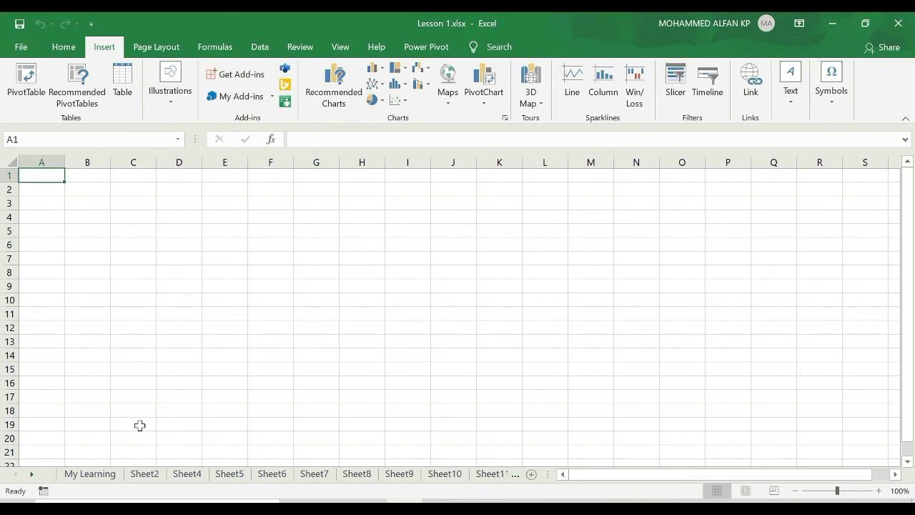
Drag the Sheet11 tab toward Sheet2, then scroll the tabs to Sheet15 and back to My Learning.
click(484, 478)
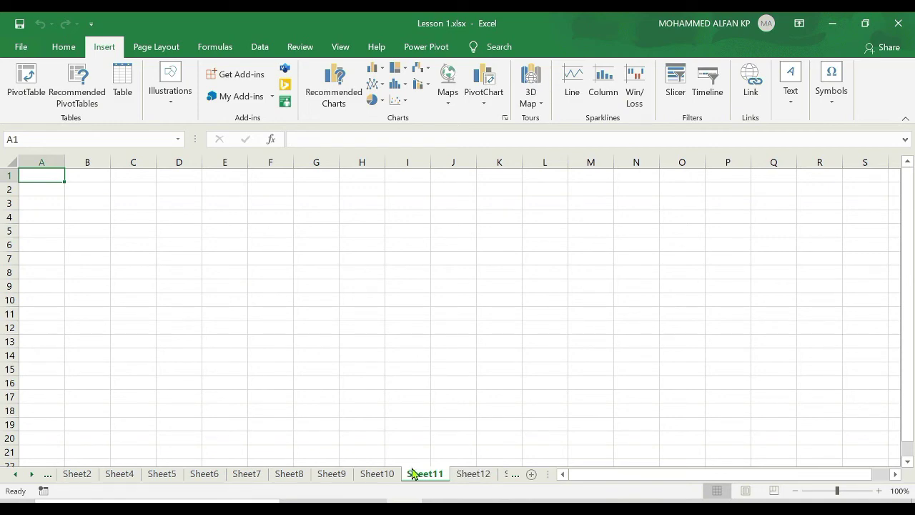
mouse_move(413, 474)
mouse_down()
mouse_move(4, 393)
mouse_move(13, 474)
mouse_move(37, 482)
mouse_up()
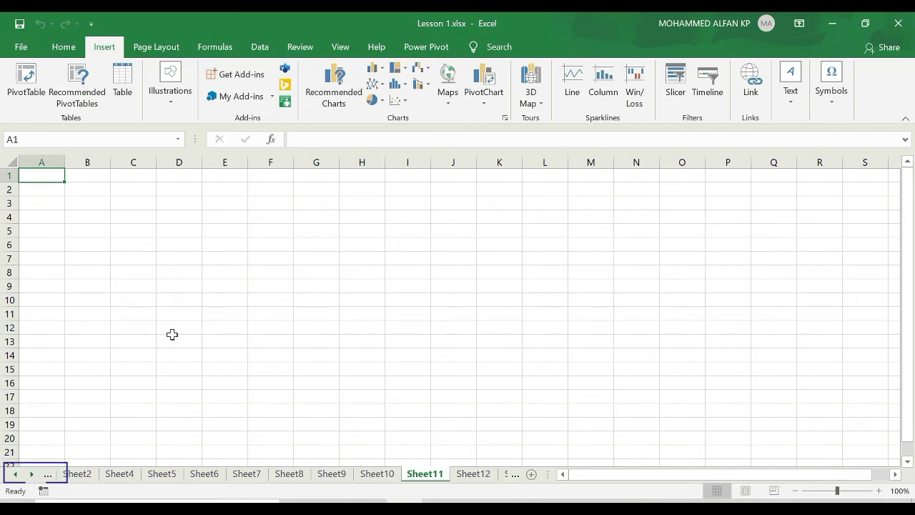
click(32, 476)
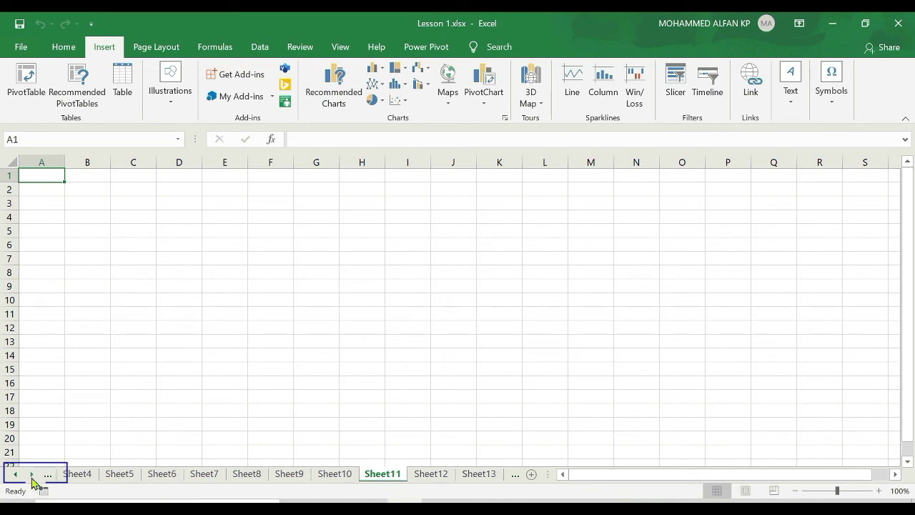
click(31, 475)
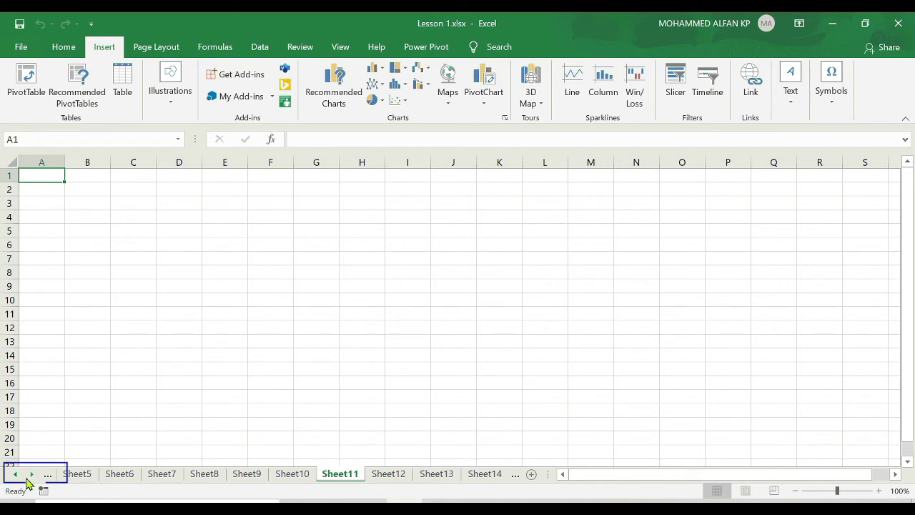
click(30, 478)
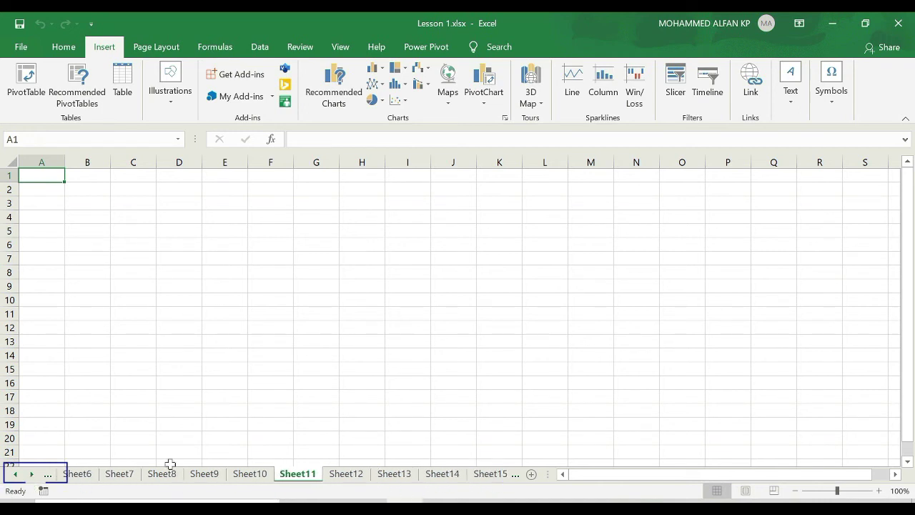
click(15, 476)
click(15, 475)
click(14, 476)
click(14, 475)
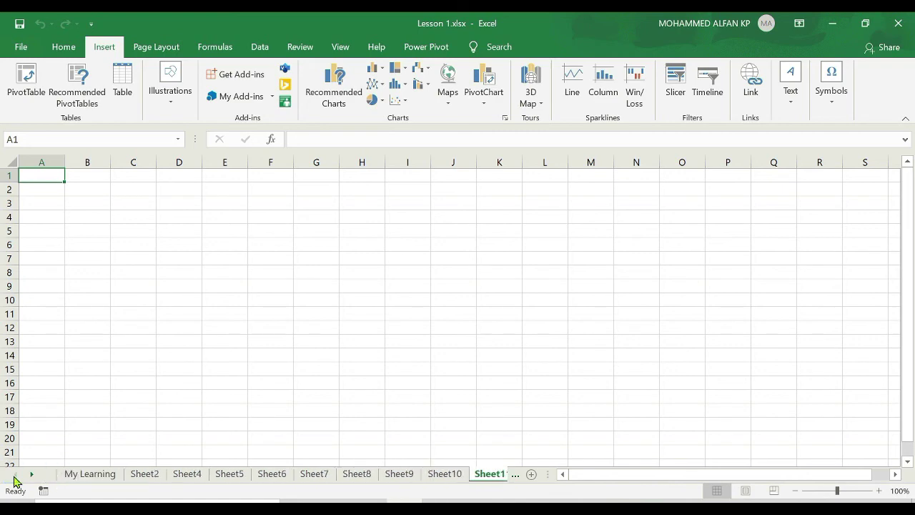
drag(14, 481, 663, 481)
drag(896, 481, 885, 482)
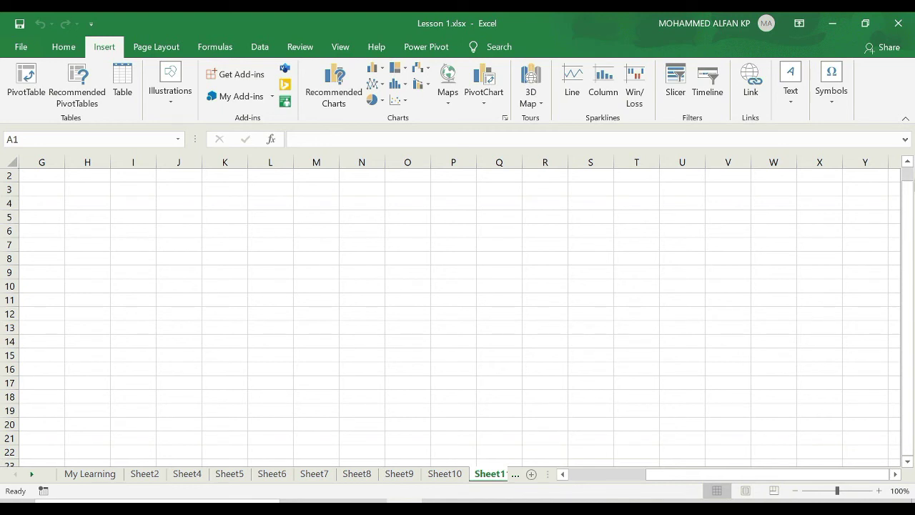
scroll(914, 301, down, 4)
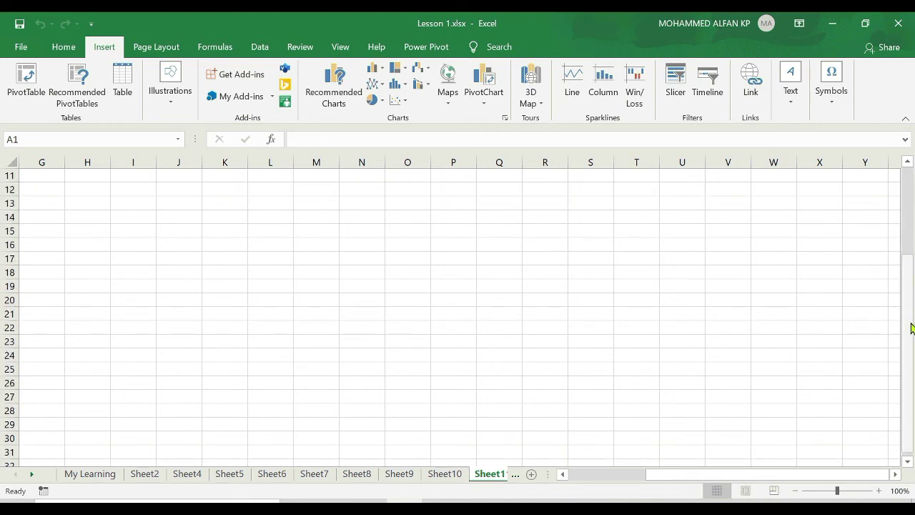
drag(912, 327, 912, 351)
key(ctrl+Home)
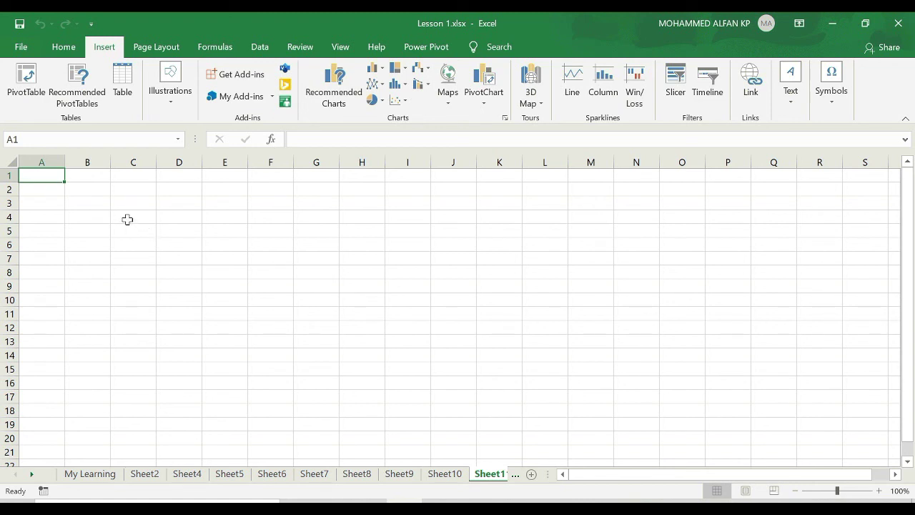
Enter the numbers 1, 2 and 3 in cells A1 to A3.
text(1)
key(Return)
text(2)
key(Return)
text(3)
key(Return)
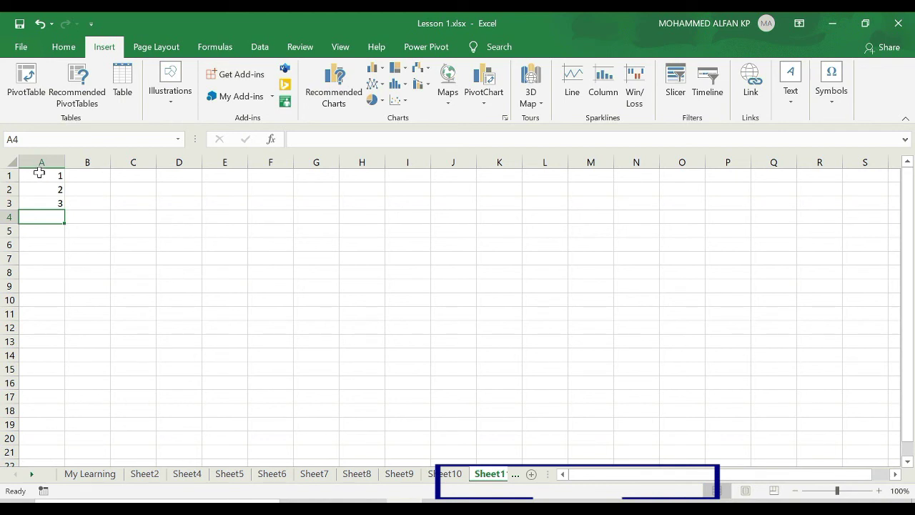
Select A1:A3 to see average 2 and sum 6, opening and closing the status bar options.
drag(40, 173, 44, 205)
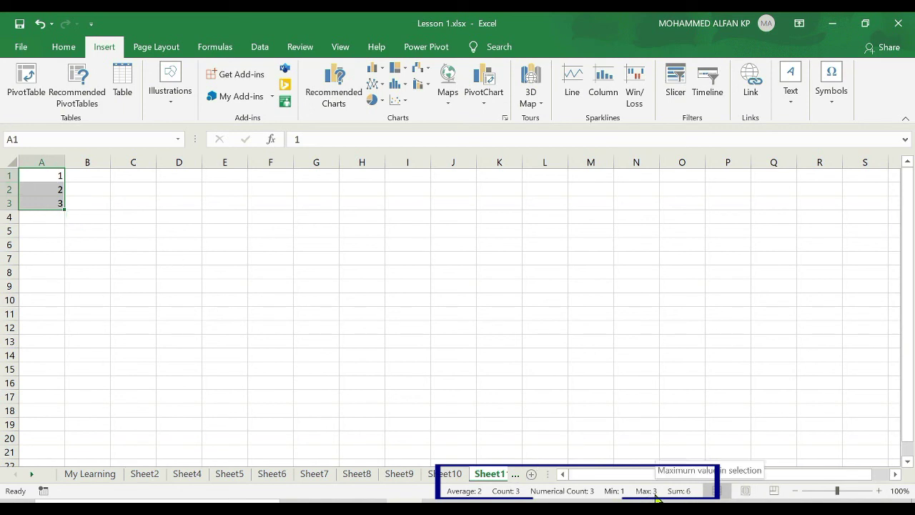
right_click(665, 494)
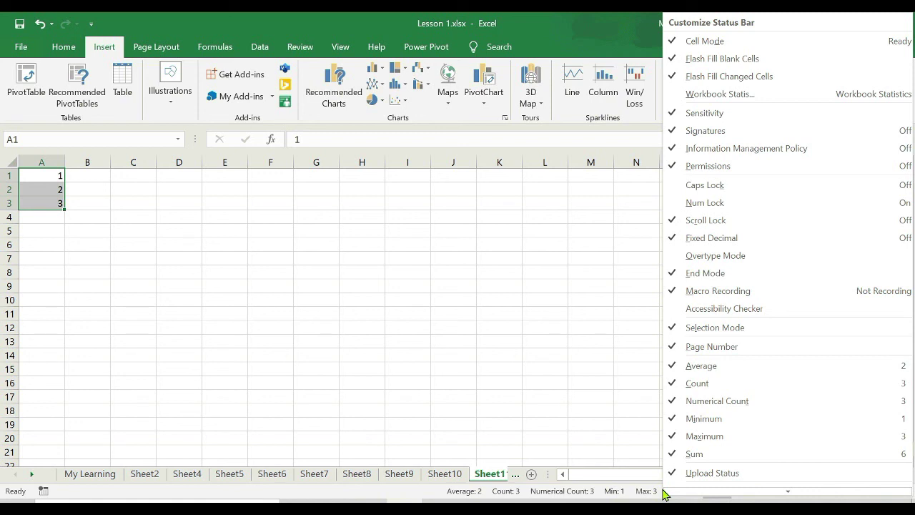
click(663, 493)
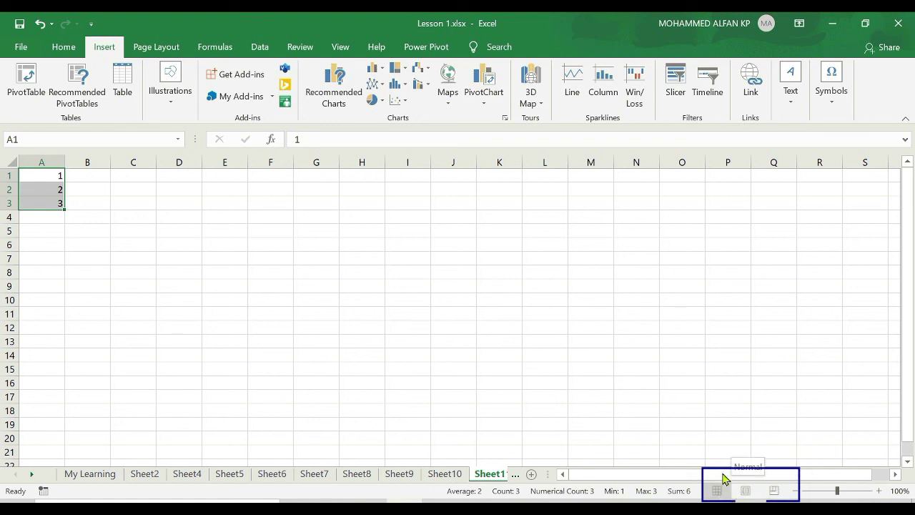
Switch Sheet11 to Page Layout, then Page Break Preview, then back to Normal view.
click(746, 490)
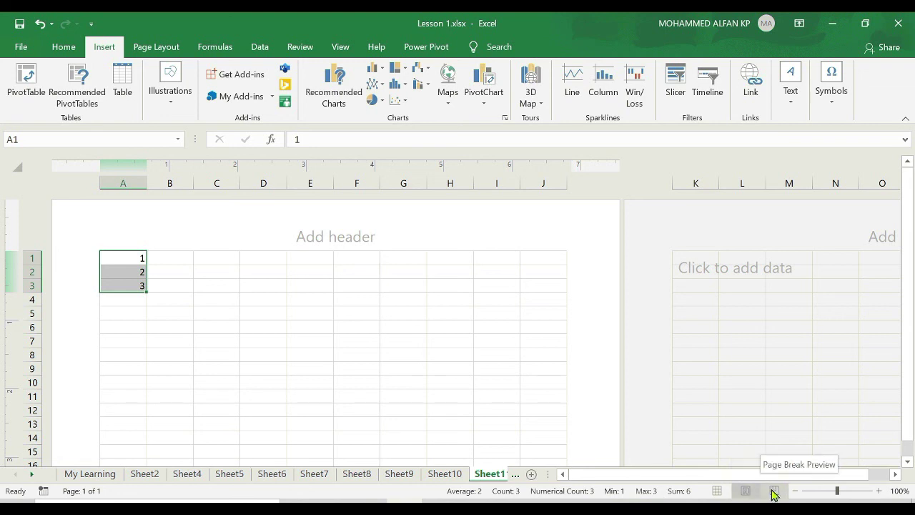
click(774, 491)
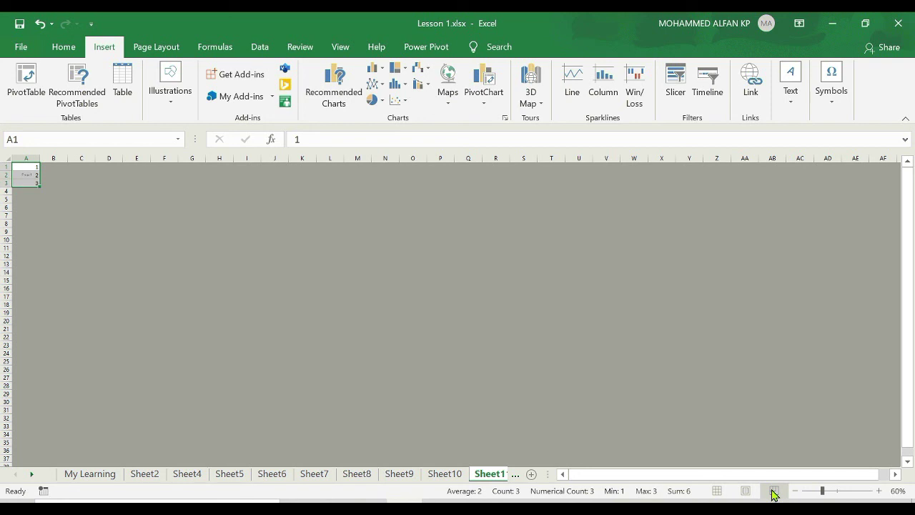
click(717, 491)
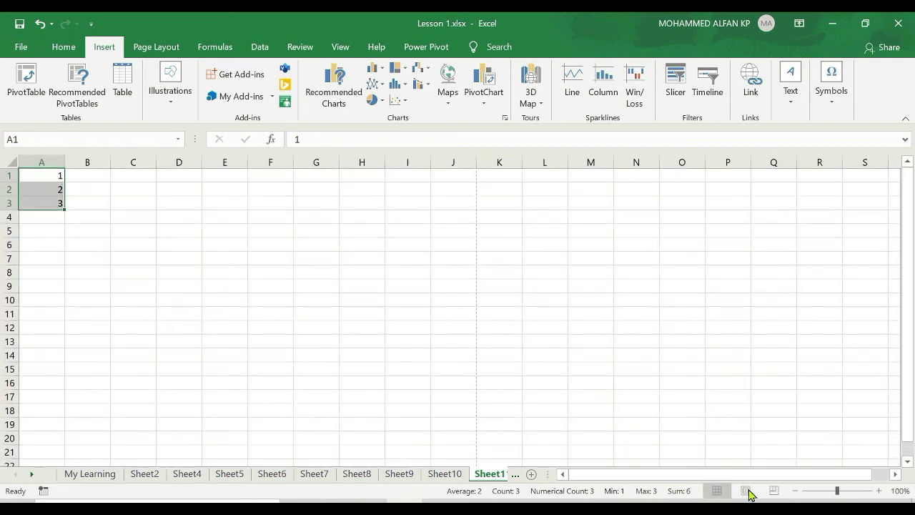
click(880, 490)
click(880, 490)
click(880, 490)
click(880, 490)
click(879, 491)
click(879, 490)
click(880, 491)
click(880, 490)
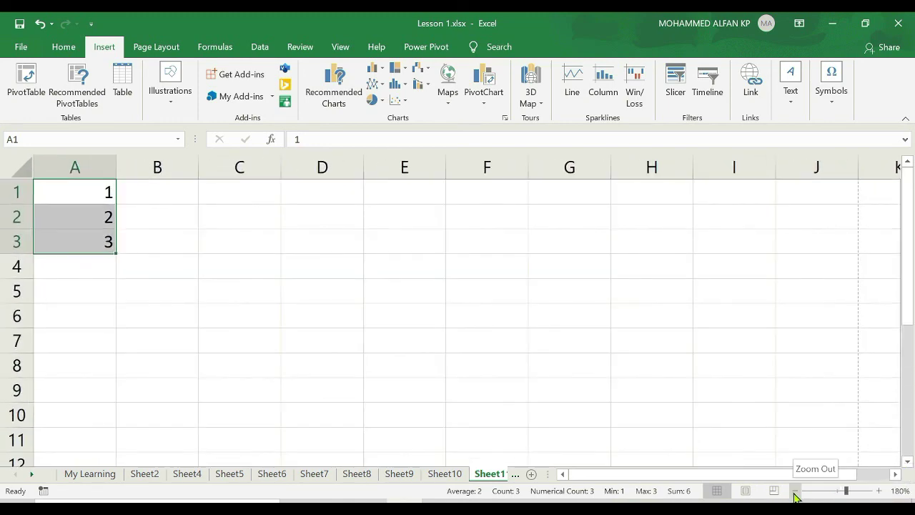
click(796, 492)
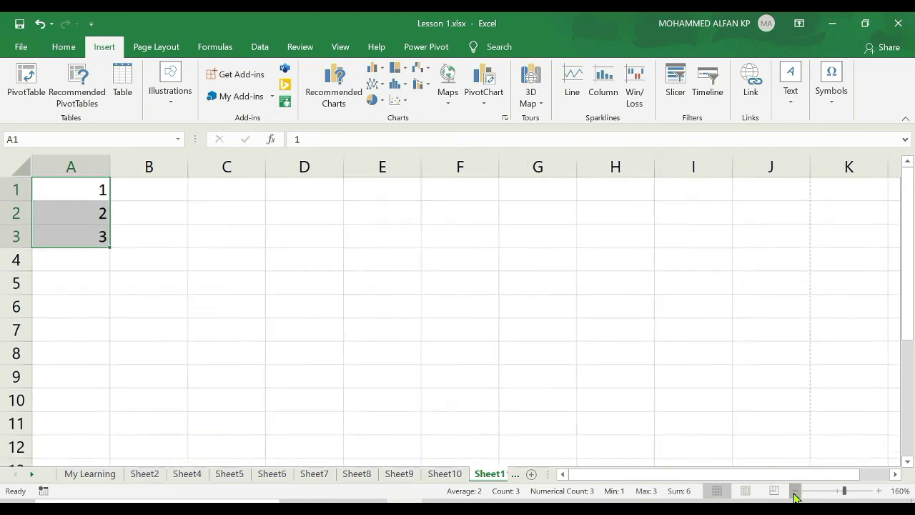
click(795, 492)
click(795, 492)
click(795, 492)
click(795, 492)
click(796, 492)
click(795, 492)
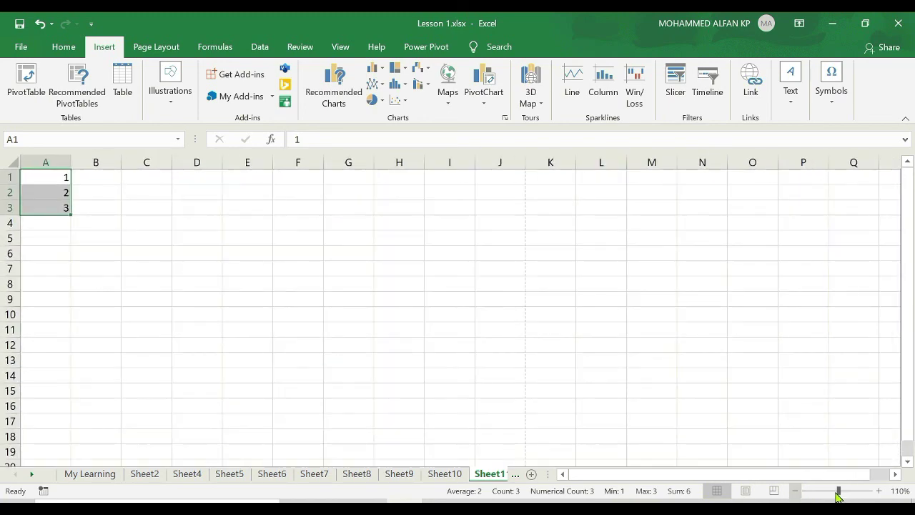
click(880, 491)
click(795, 492)
click(795, 492)
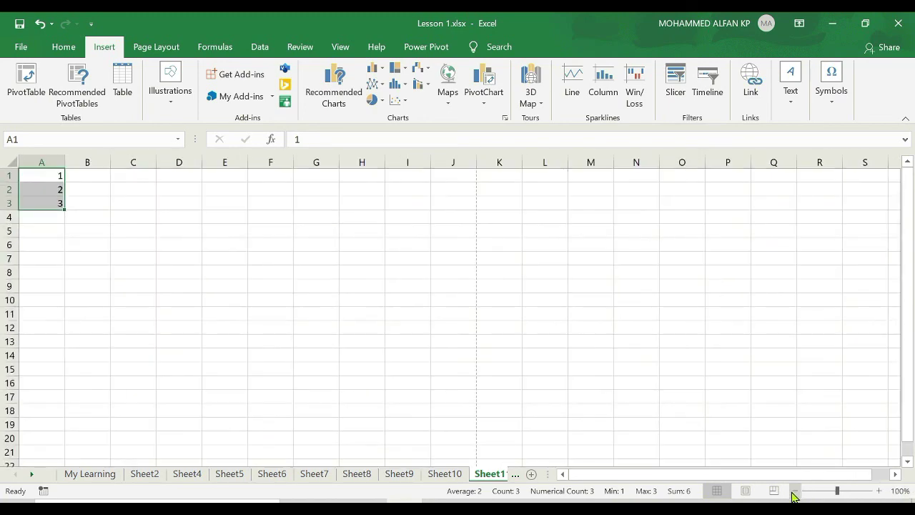